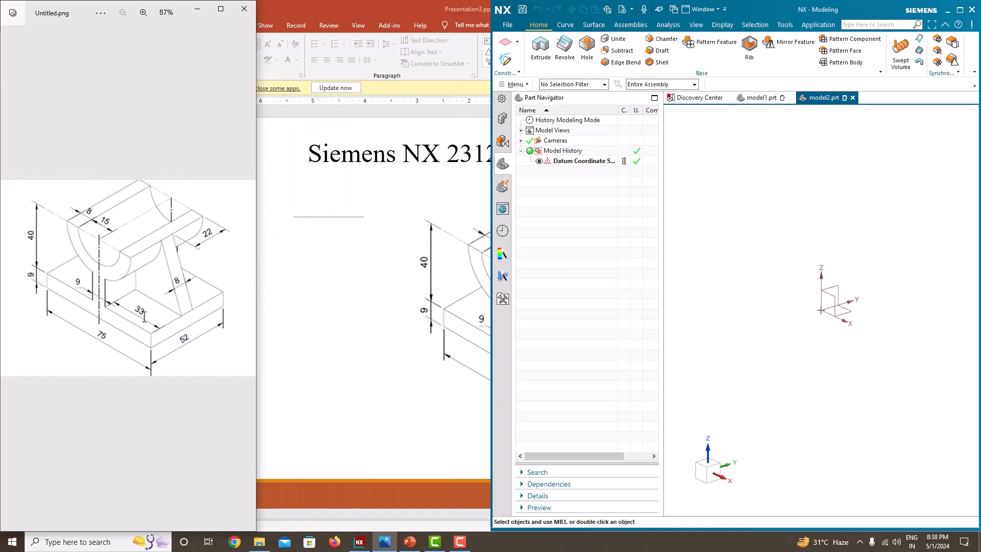
# Widen the NX window up to the reference drawing and zoom the drawing to 100%.
pyautogui.moveTo(491, 251); pyautogui.dragTo(254, 251)
pyautogui.scroll(1, 91, 320)
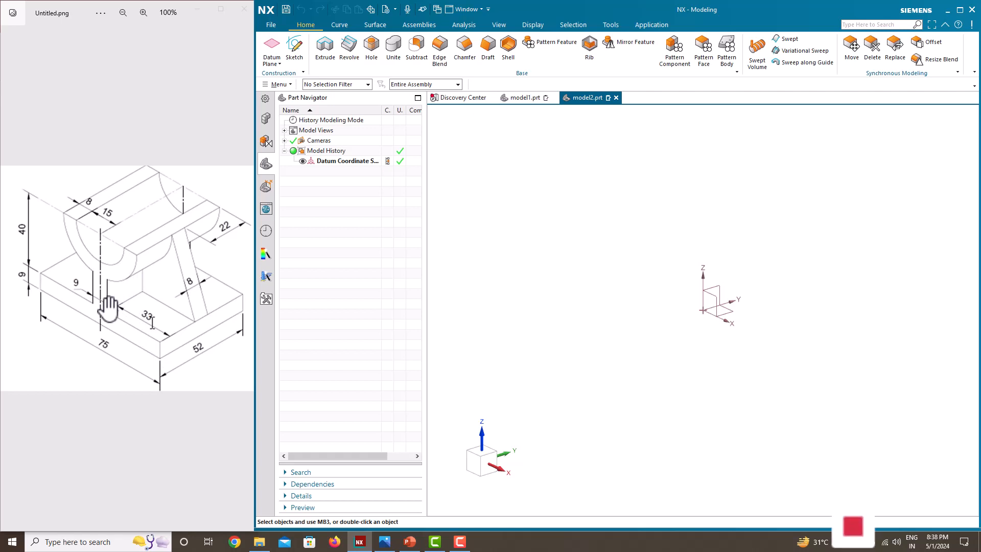
# Start a sketch on the Front plane and draw a thin rectangle about 208 mm wide with its lower edge on the horizontal axis.
pyautogui.click(301, 57)
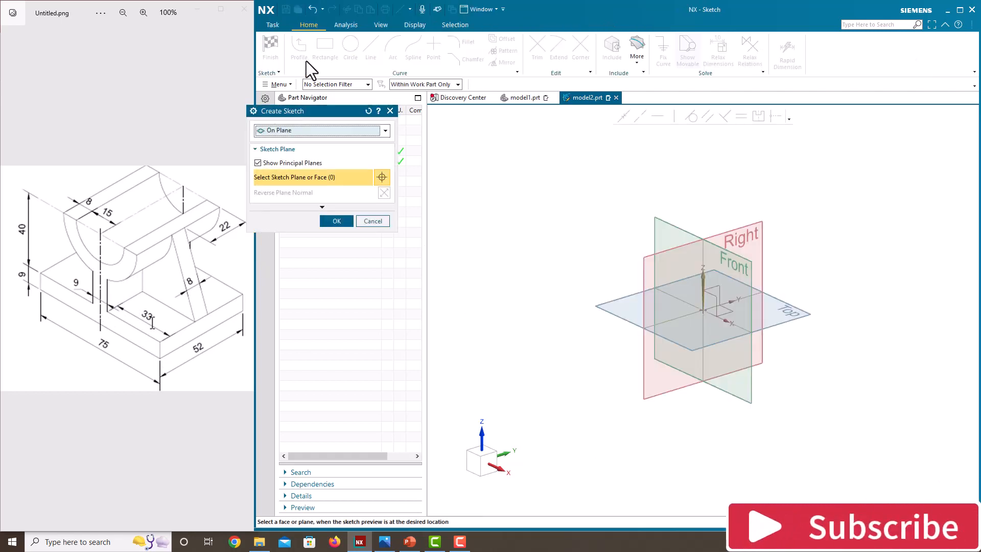
pyautogui.click(740, 259)
pyautogui.click(338, 219)
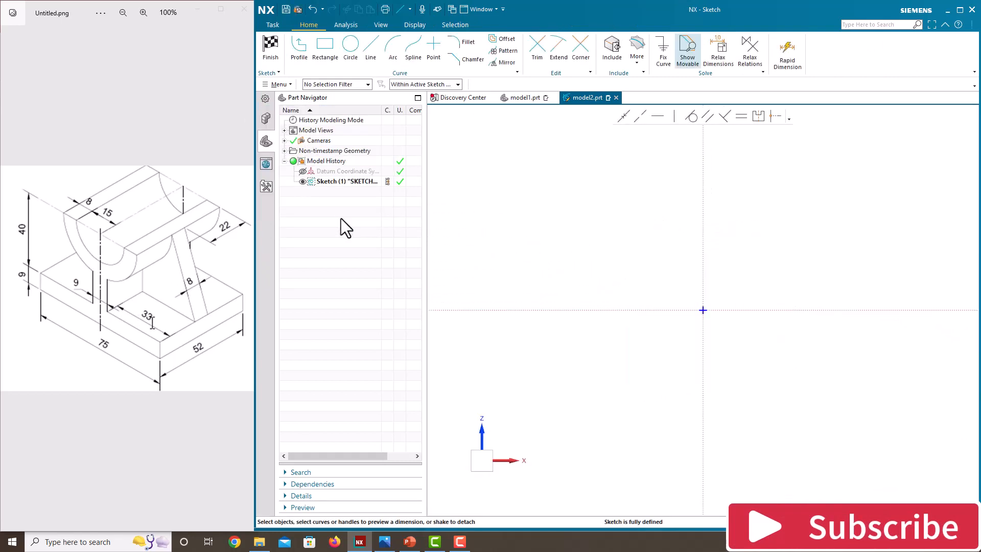
pyautogui.click(324, 51)
pyautogui.click(619, 295)
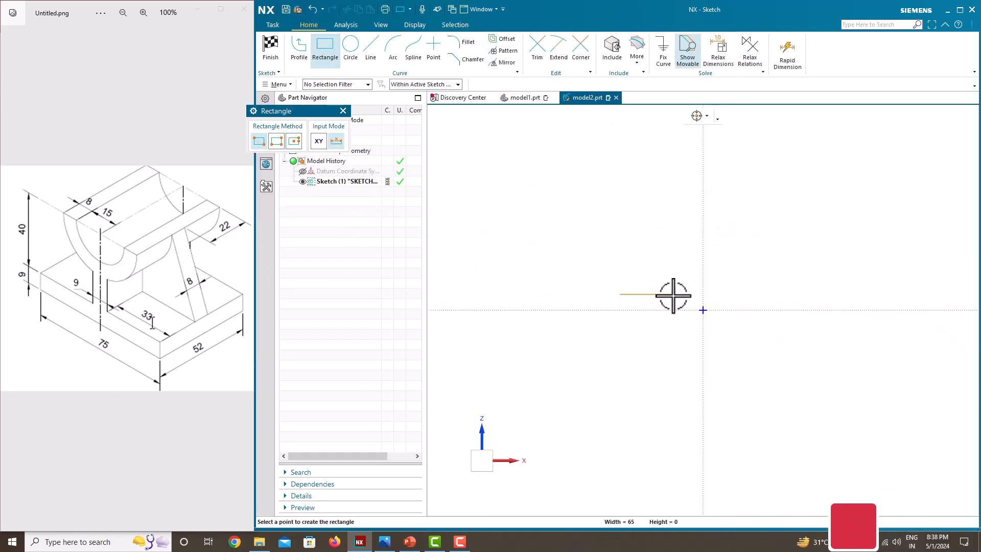
pyautogui.click(784, 310)
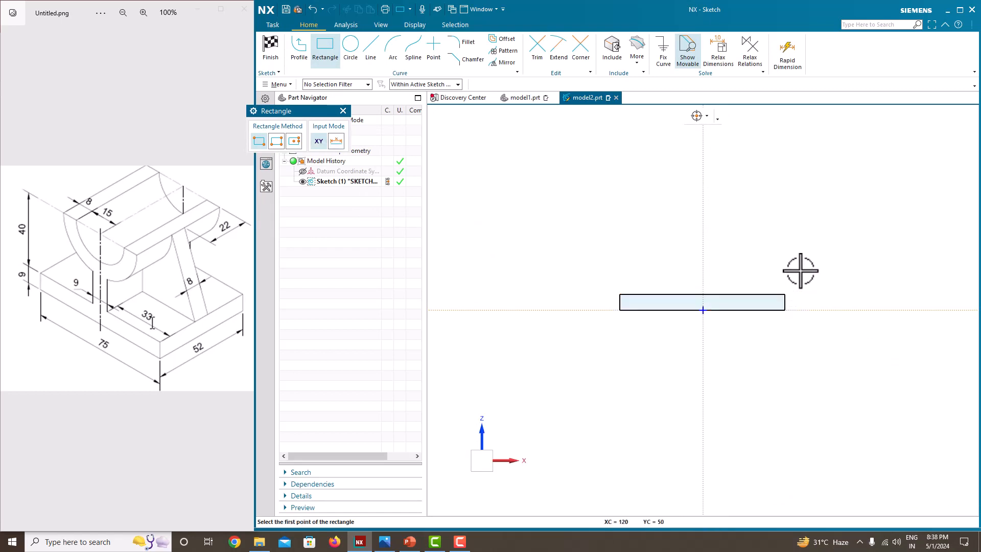
pyautogui.press('Escape')
# Dimension the rectangle's width as 75 mm, scaling the entire sketch to fit.
pyautogui.scroll(2, 769, 291)
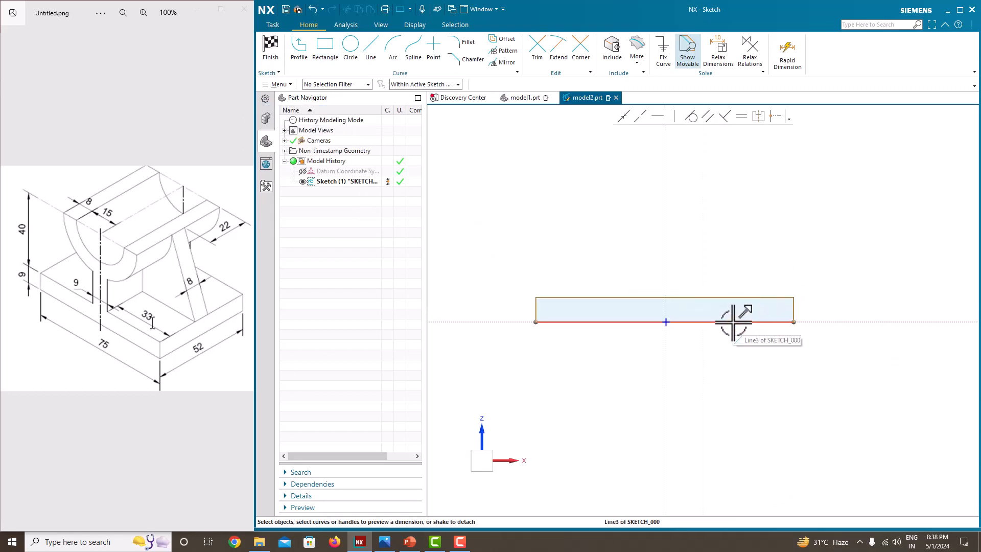
pyautogui.click(734, 322)
pyautogui.click(673, 341)
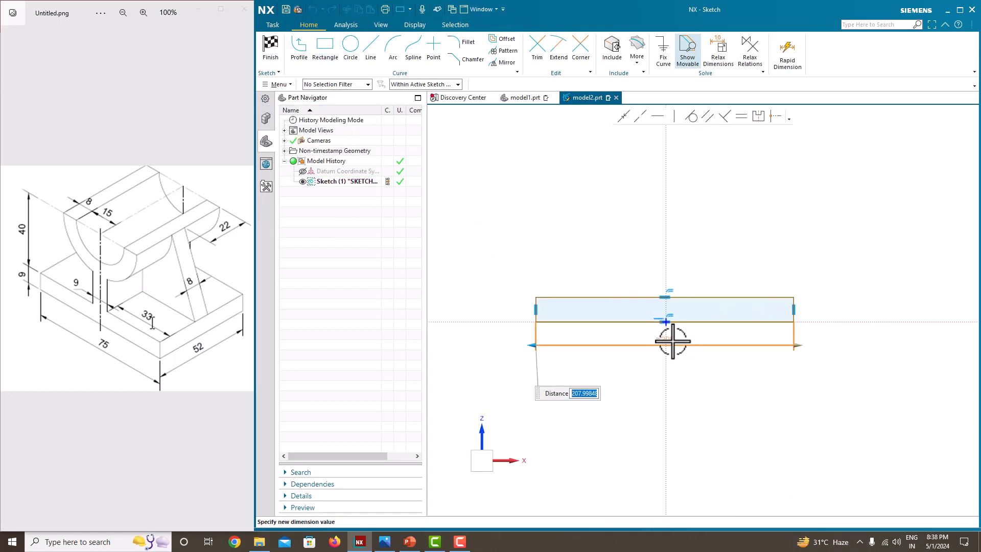
pyautogui.press('Return')
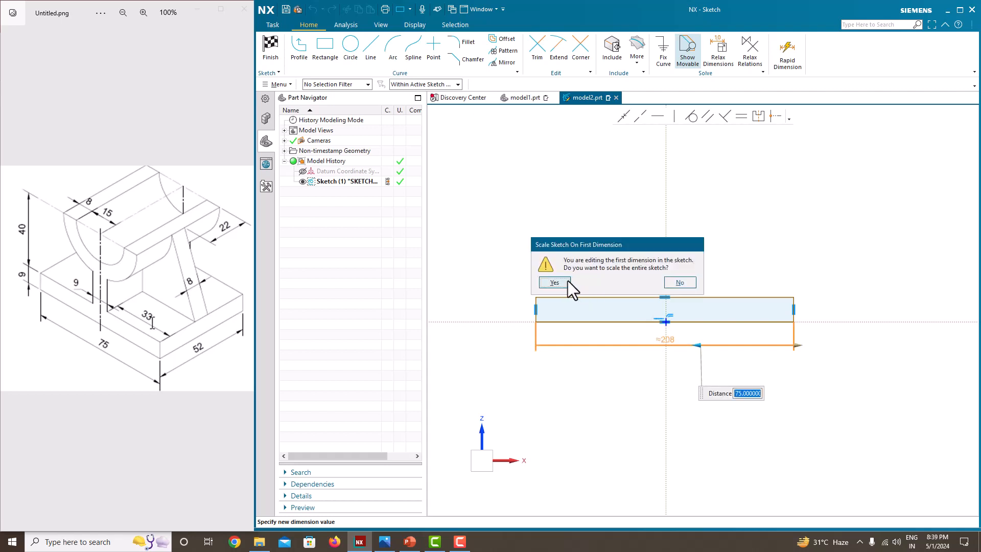
pyautogui.click(554, 281)
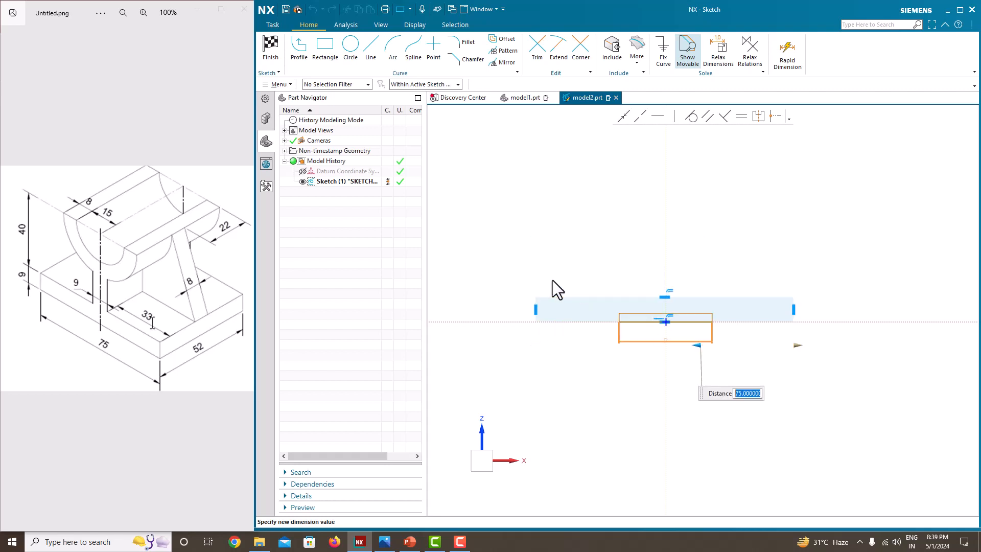
# Dimension the rectangle's height as 9 mm.
pyautogui.scroll(2, 659, 308)
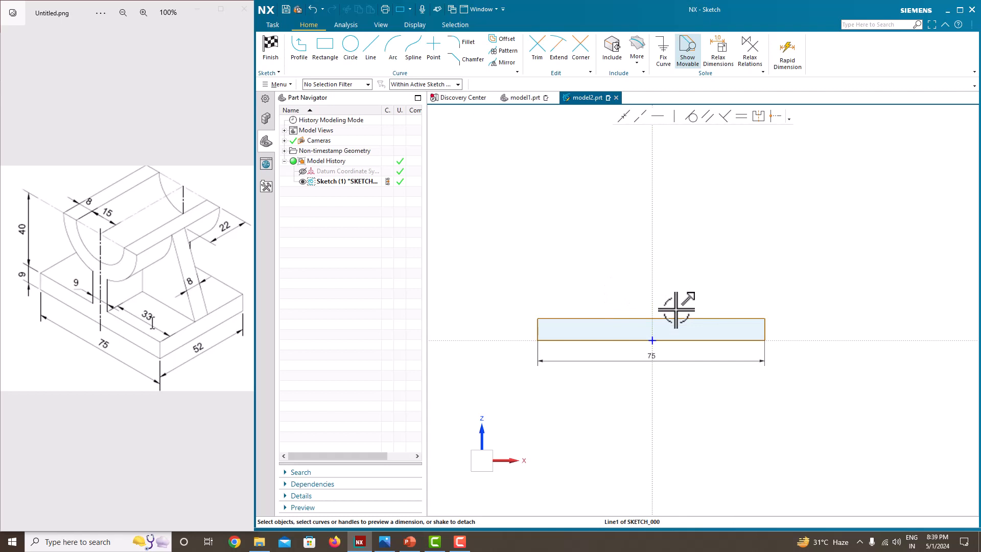
pyautogui.click(782, 329)
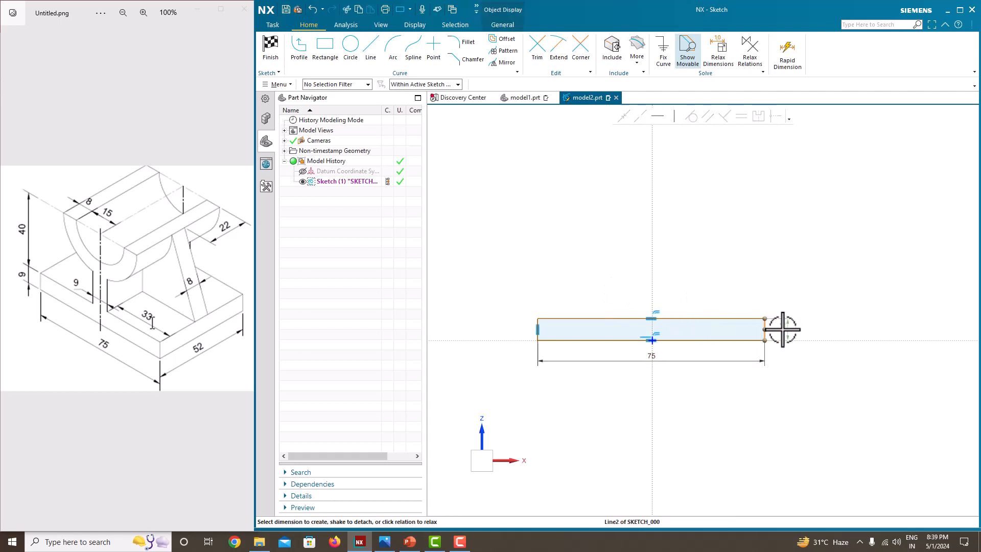
pyautogui.moveTo(782, 329); pyautogui.dragTo(789, 329)
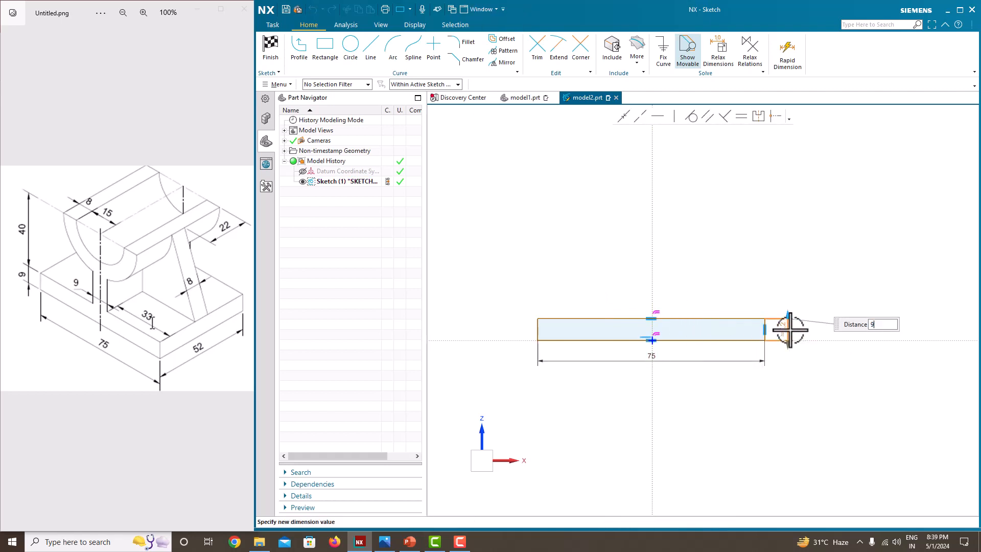
pyautogui.write('9')
pyautogui.press('Return')
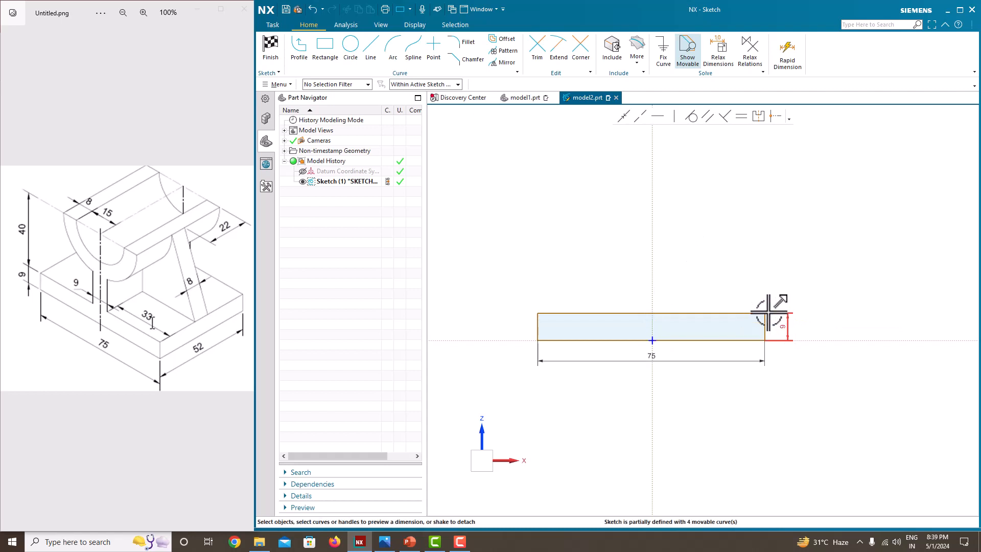
# Make the rectangle's two upper corner points symmetric about the vertical sketch axis.
pyautogui.click(758, 117)
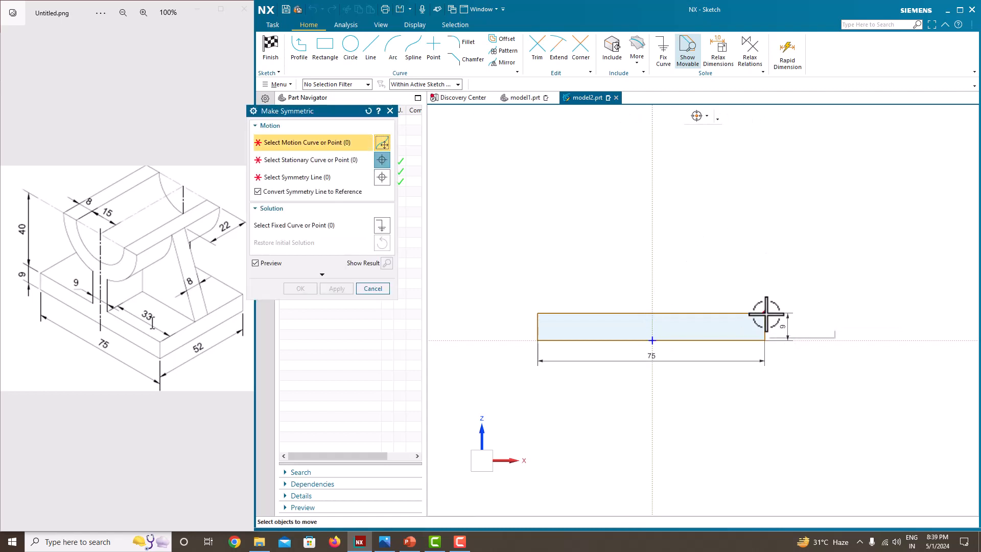
pyautogui.click(764, 313)
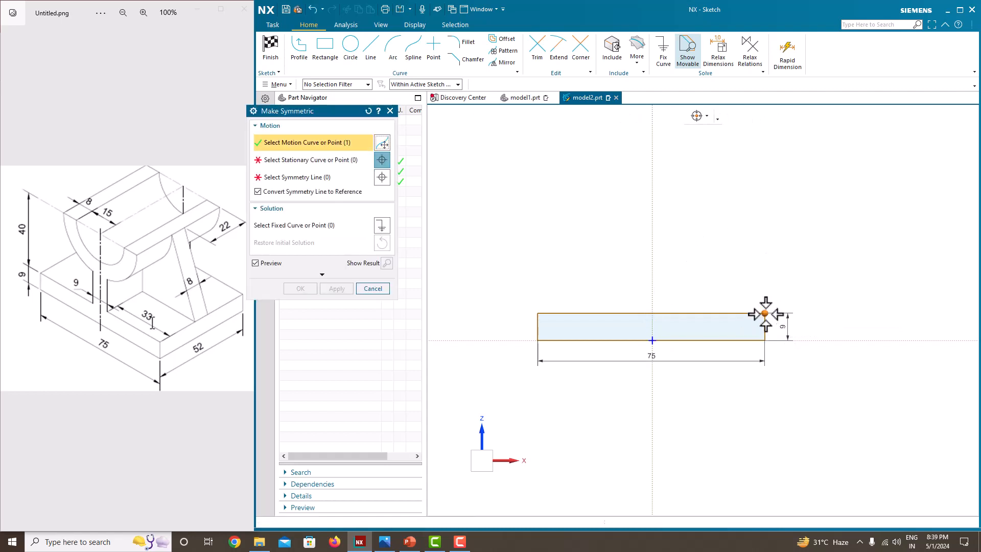
pyautogui.click(538, 313)
pyautogui.click(649, 239)
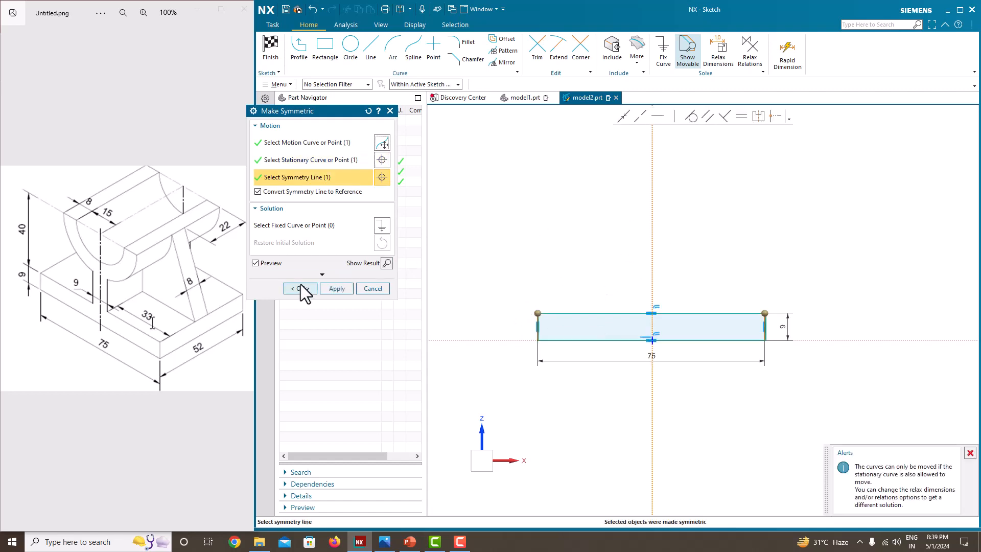
pyautogui.click(300, 288)
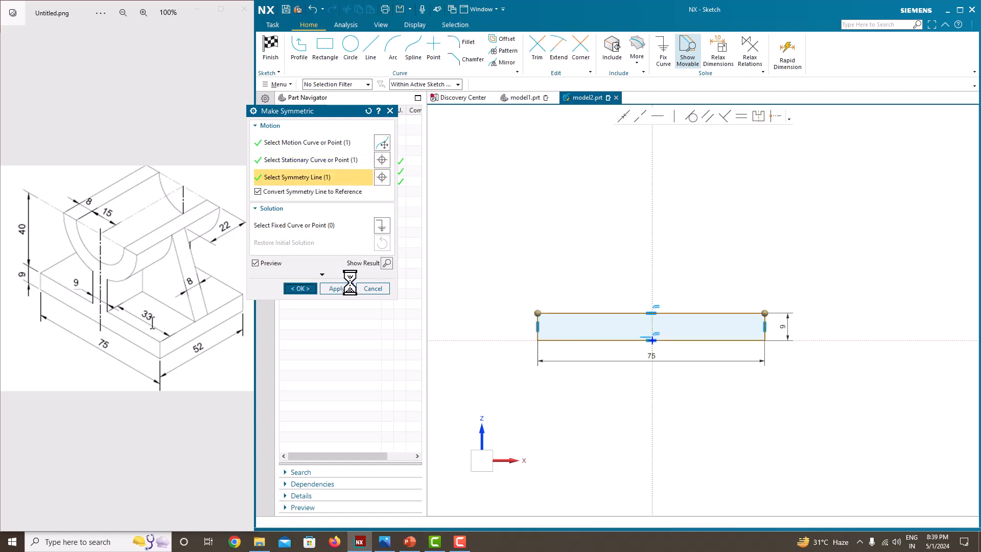
# Finish the sketch and extrude the rectangle as a solid with a symmetric width of 52 mm.
pyautogui.rightClick(579, 218)
pyautogui.click(592, 223)
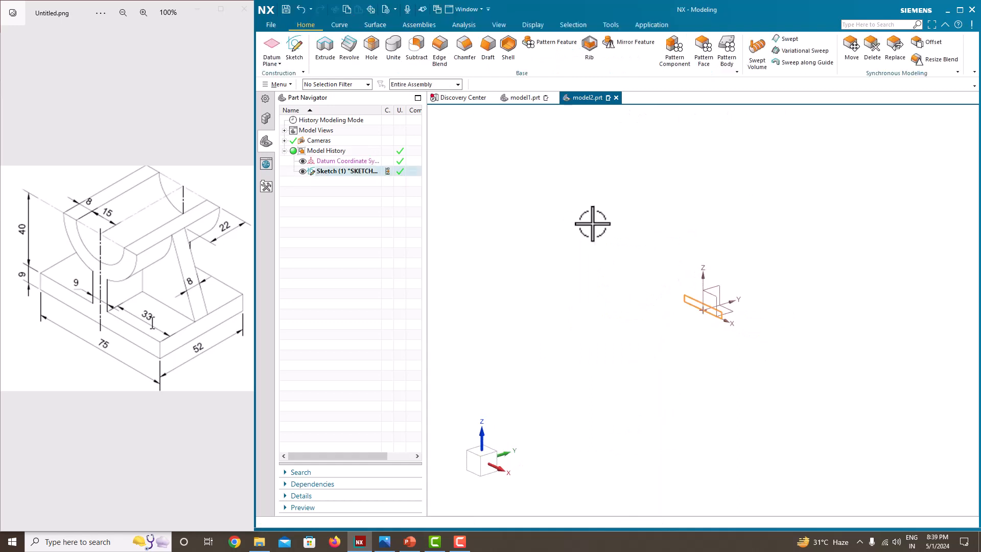
pyautogui.click(326, 49)
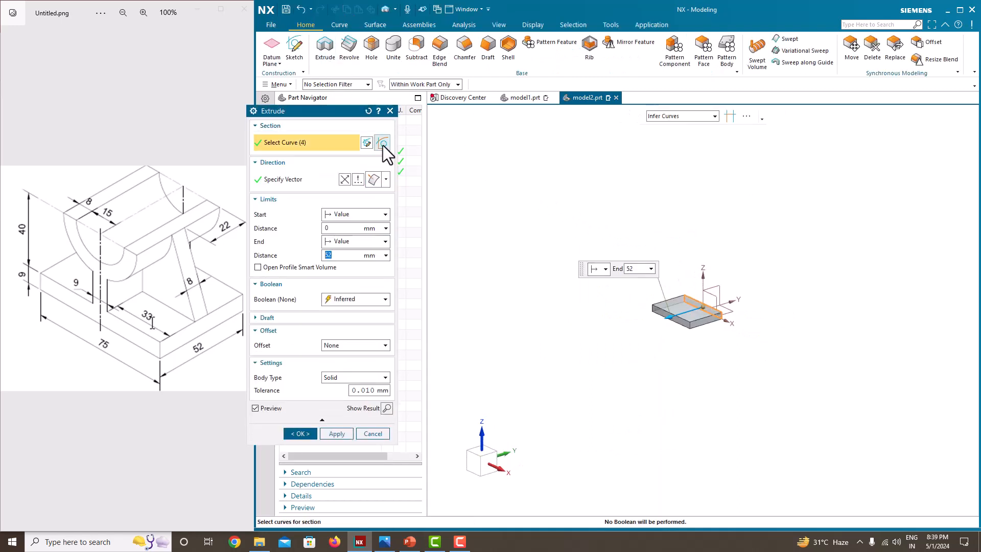
pyautogui.click(356, 241)
pyautogui.click(352, 268)
pyautogui.click(352, 240)
pyautogui.click(350, 278)
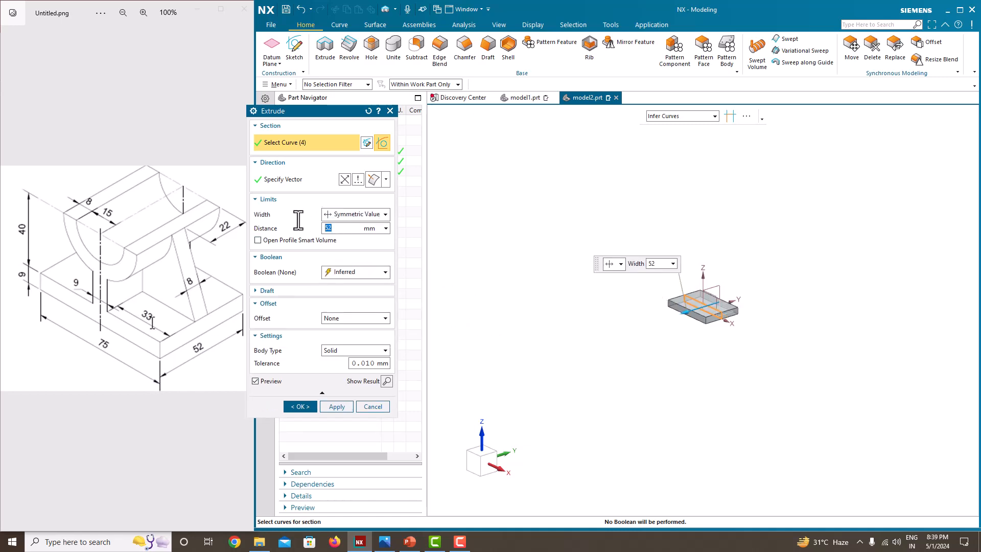
pyautogui.click(297, 406)
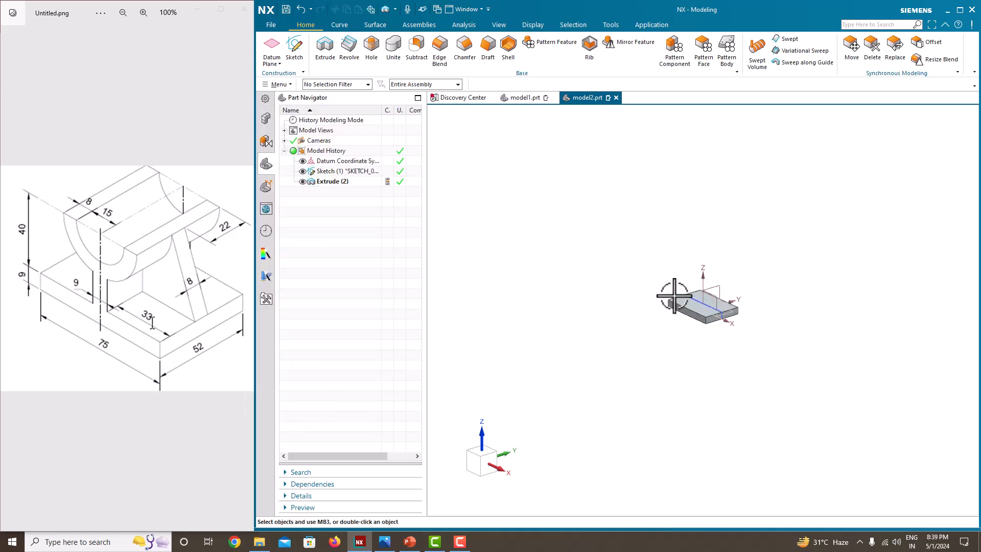
# Hide the base plate's sketch and start a new sketch on the Front plane.
pyautogui.click(301, 172)
pyautogui.scroll(-3, 690, 296)
pyautogui.moveTo(740, 307)
pyautogui.mouseDown(button='middle')
pyautogui.moveTo(663, 324)
pyautogui.moveTo(653, 337)
pyautogui.mouseUp(button='middle')
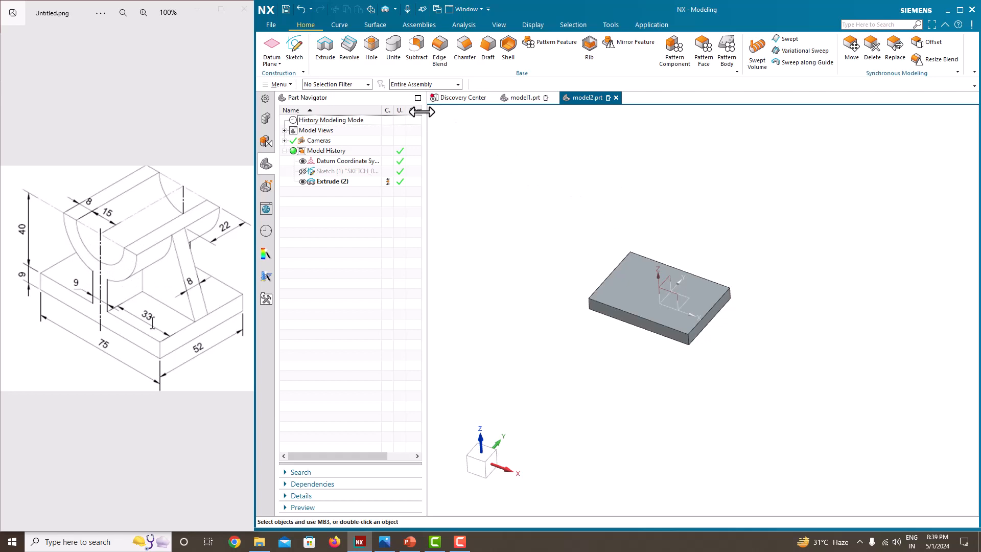
pyautogui.click(299, 53)
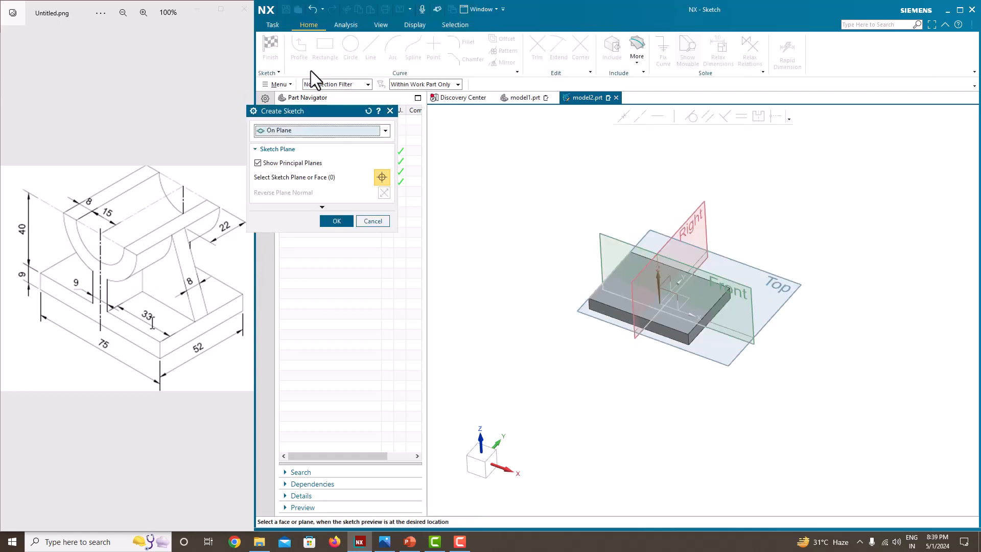
pyautogui.click(744, 286)
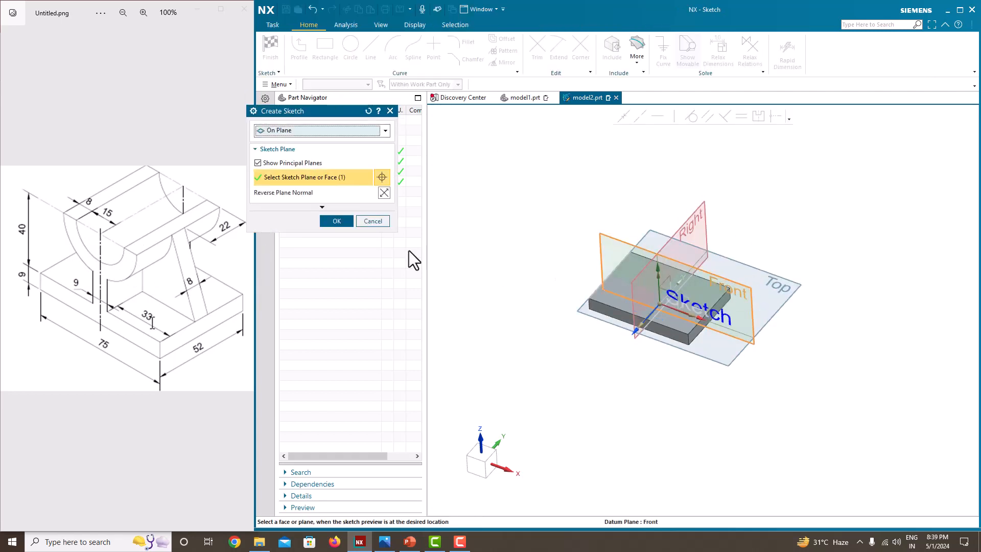
pyautogui.click(337, 220)
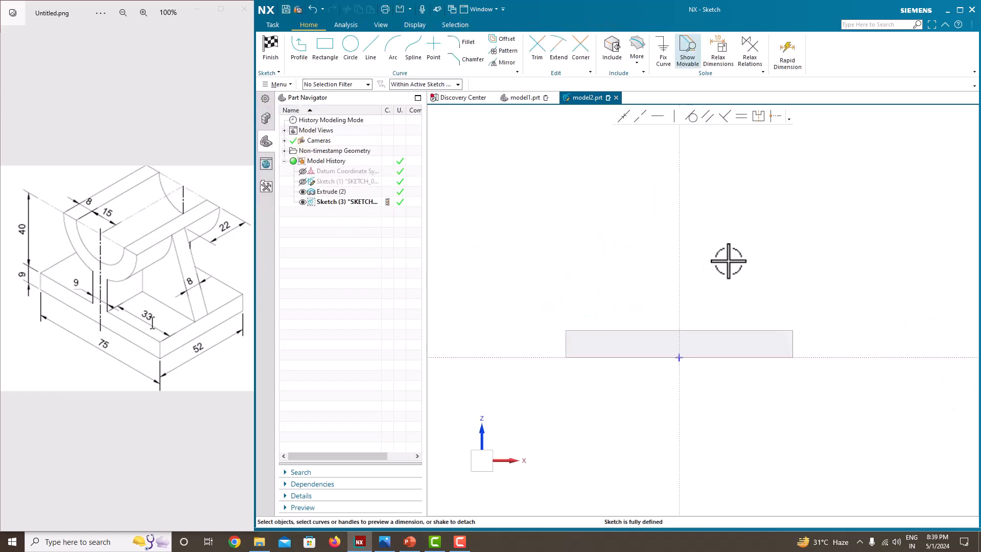
# Draw two concentric circles, about 30.5 mm and 47 mm in diameter, centred on the vertical axis about 37 mm above the origin.
pyautogui.click(350, 45)
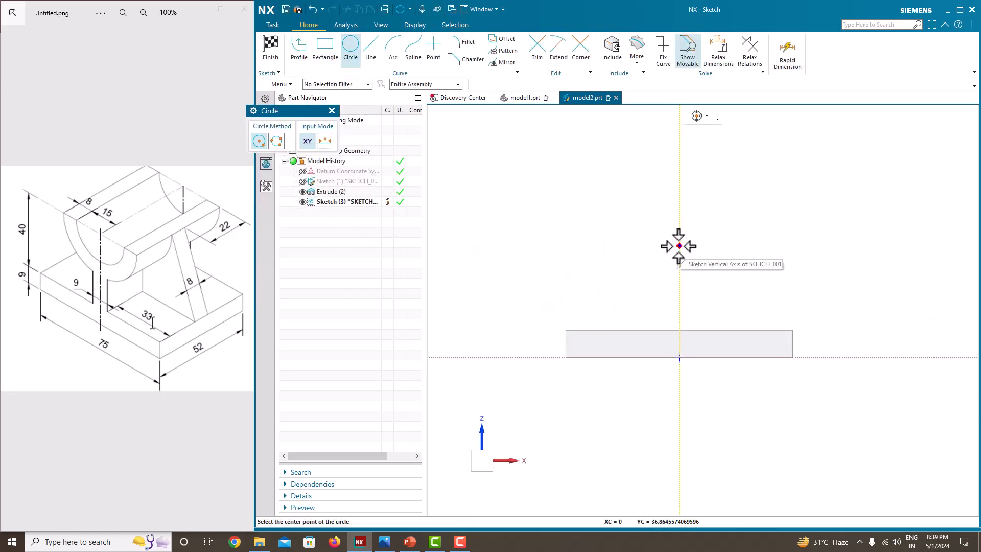
pyautogui.click(679, 245)
pyautogui.click(643, 217)
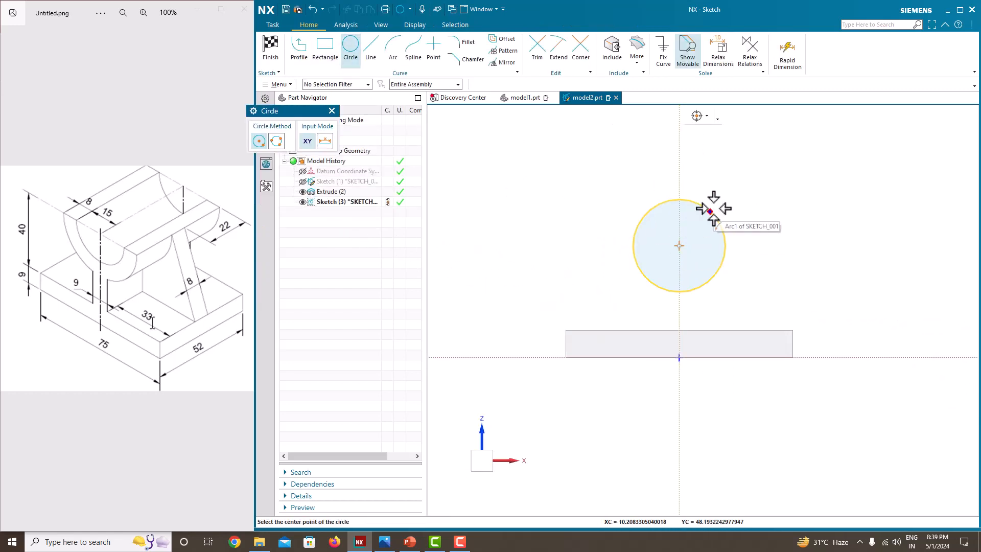
pyautogui.click(681, 241)
pyautogui.click(618, 205)
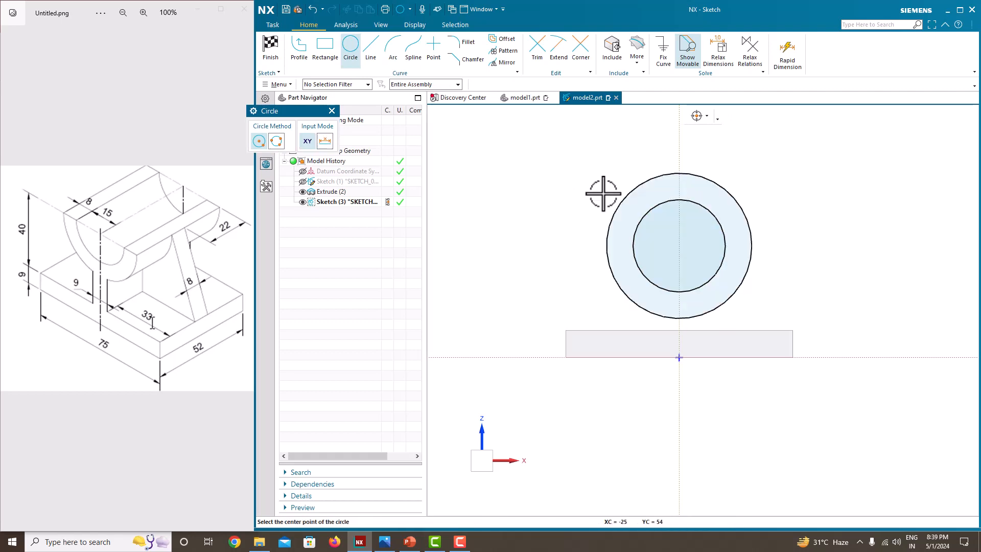
pyautogui.press('Escape')
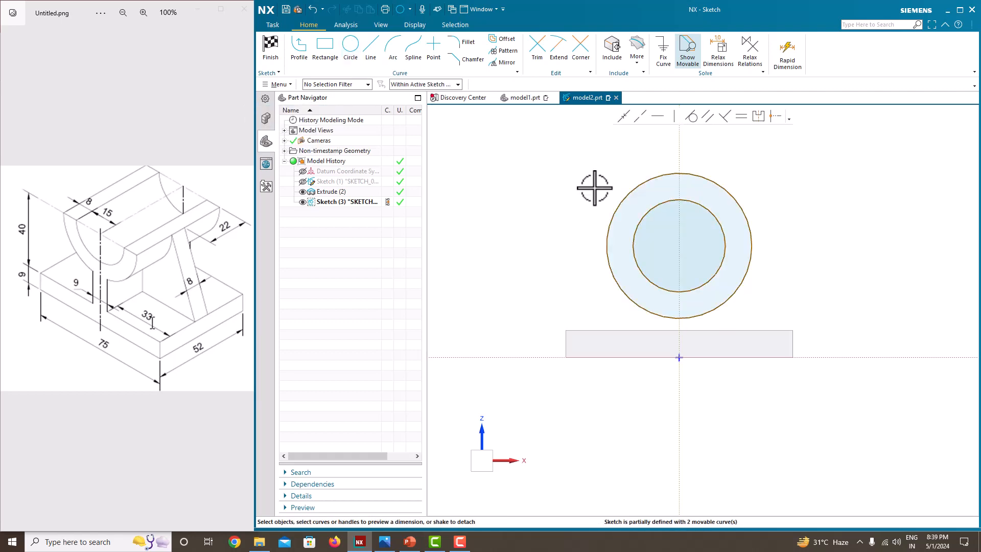
# Dimension the inner circle's diameter as 30 mm, scaling the entire sketch to fit.
pyautogui.click(722, 221)
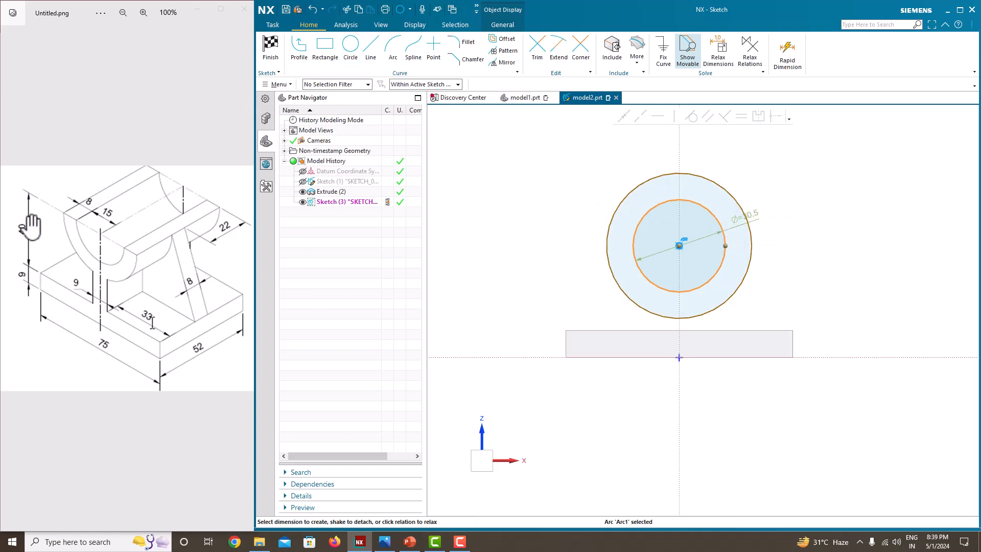
pyautogui.click(752, 215)
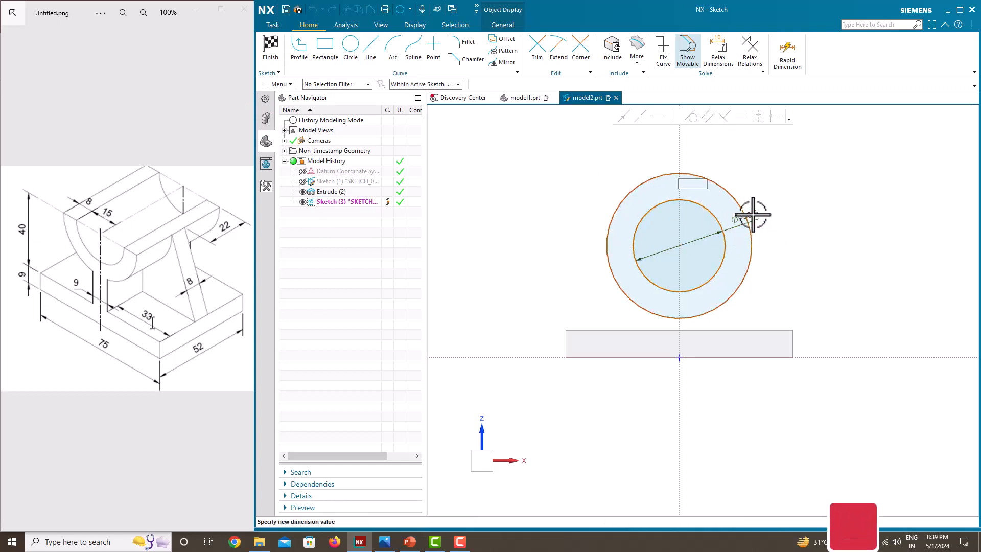
pyautogui.write('30')
pyautogui.press('Return')
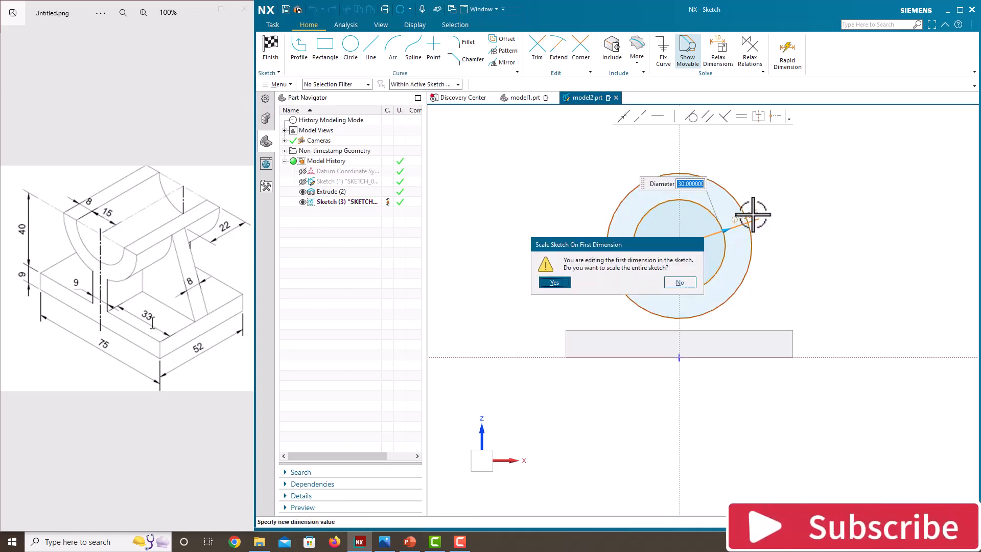
pyautogui.click(567, 281)
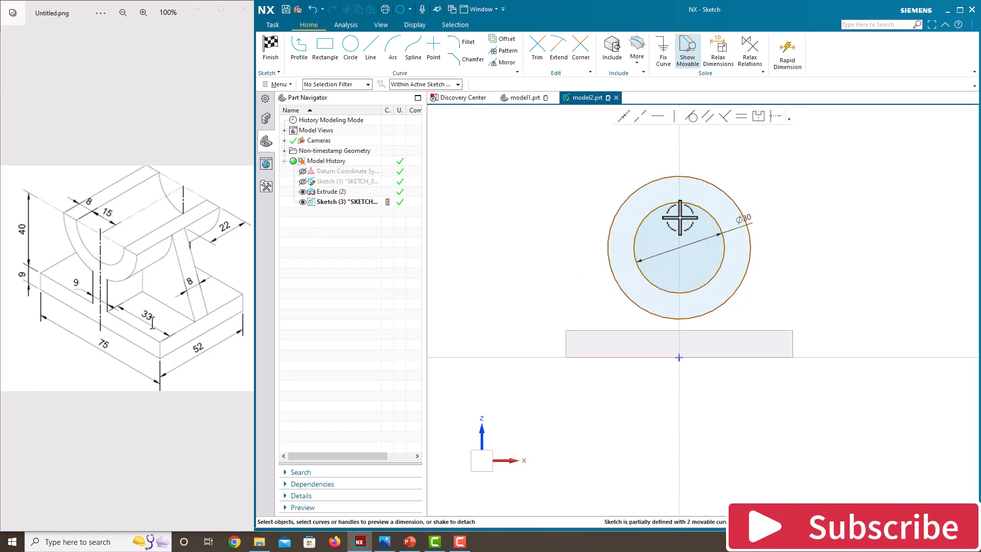
# Dimension the outer circle's diameter as 23+23 mm.
pyautogui.click(716, 185)
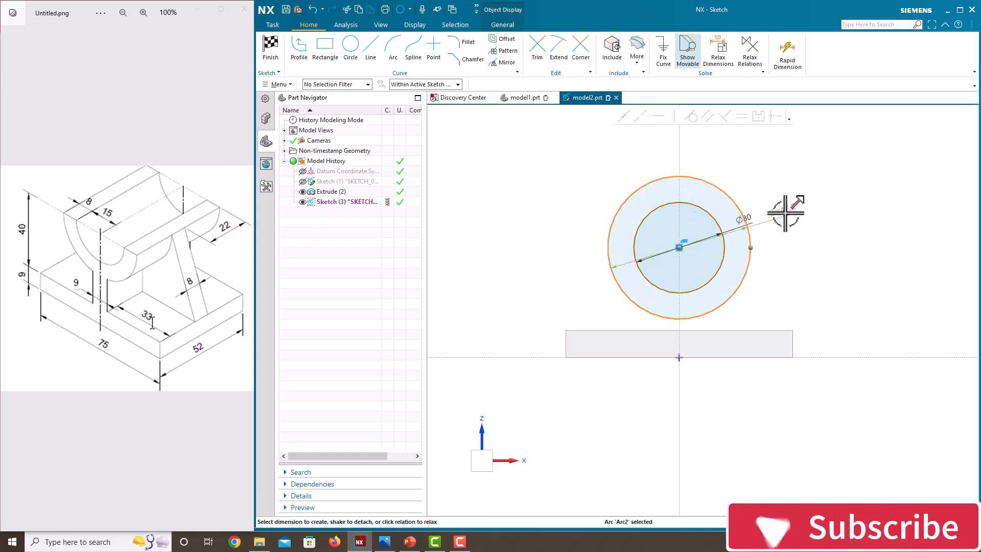
pyautogui.click(795, 251)
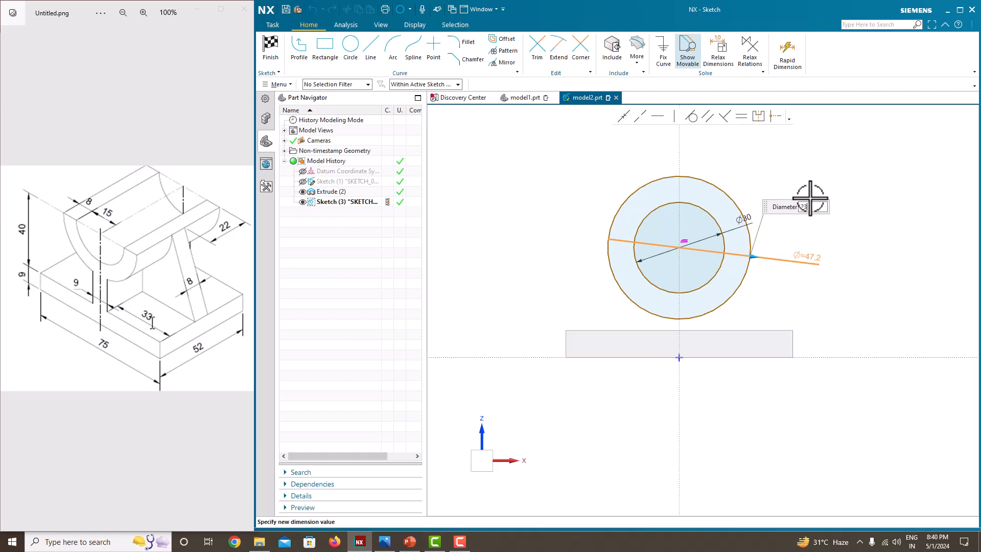
pyautogui.write('23+23')
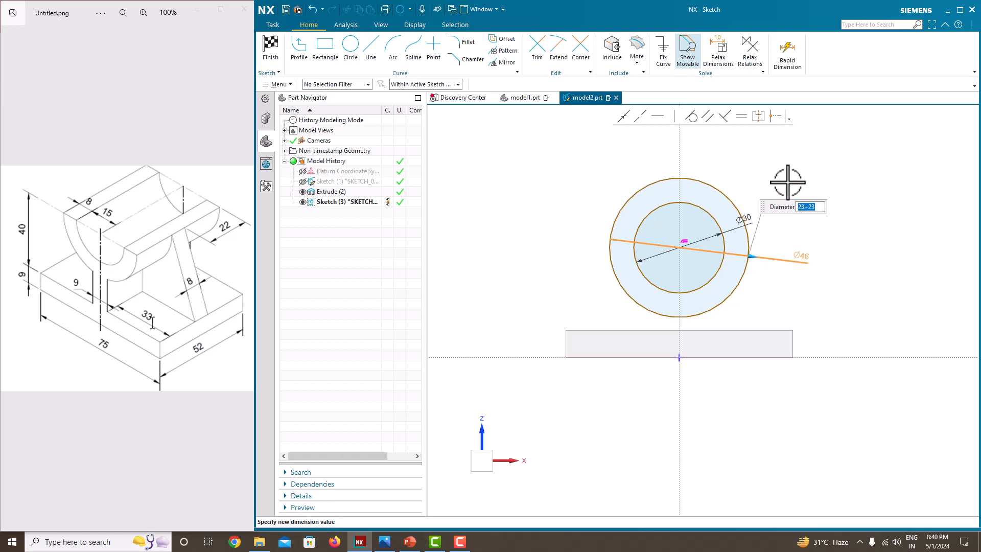
pyautogui.press('Return')
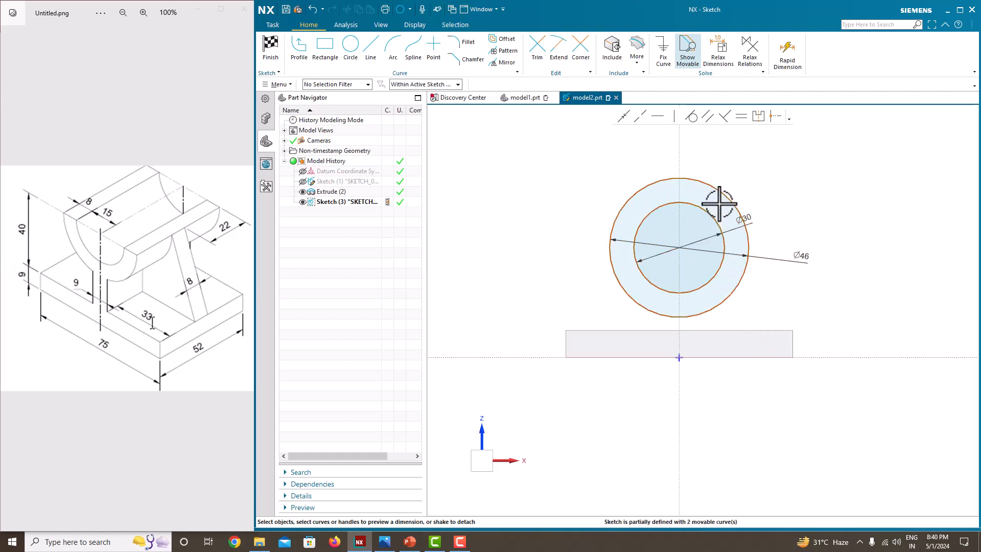
# Set the selection scope to Entire Assembly and dimension the circles' centre 40 mm above the base plate's top edge.
pyautogui.click(679, 247)
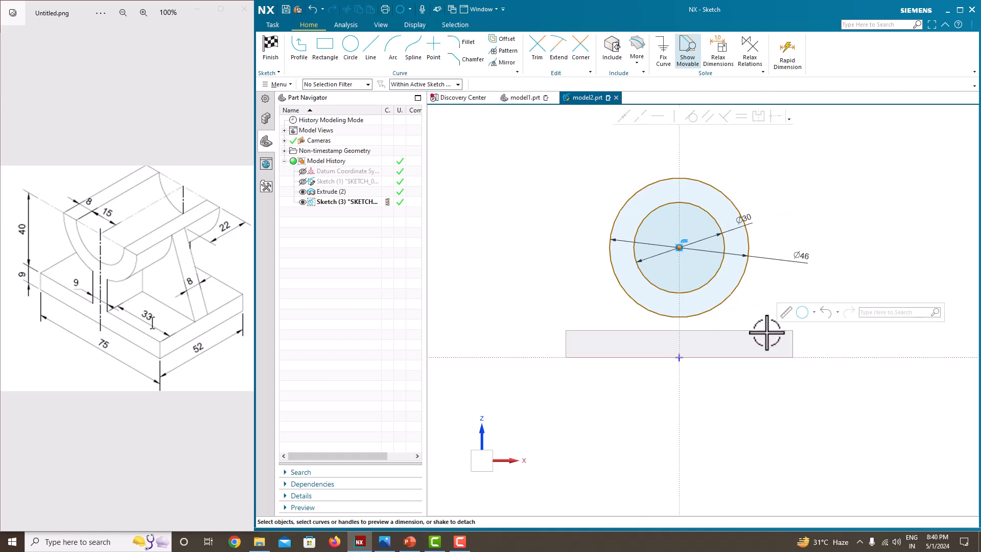
pyautogui.click(417, 84)
pyautogui.click(419, 98)
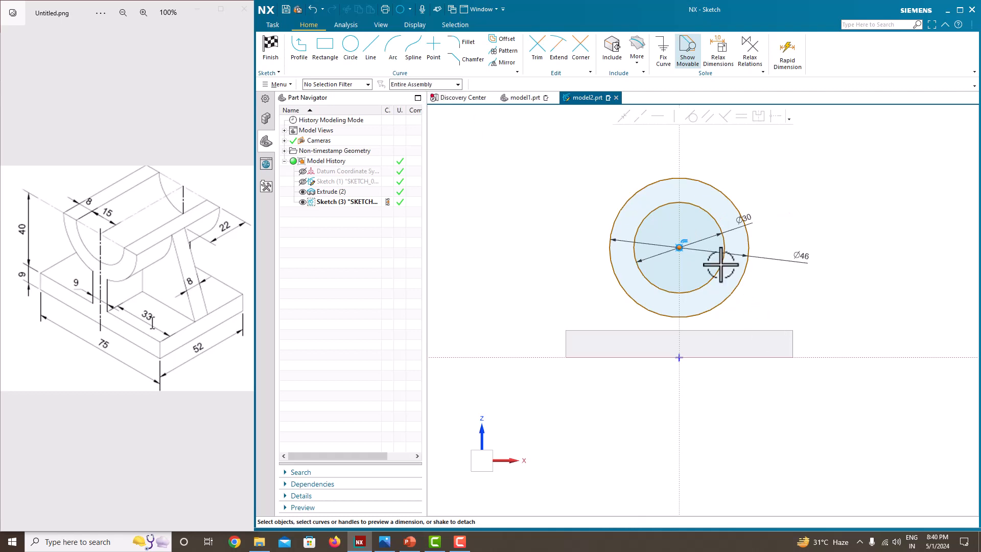
pyautogui.click(777, 330)
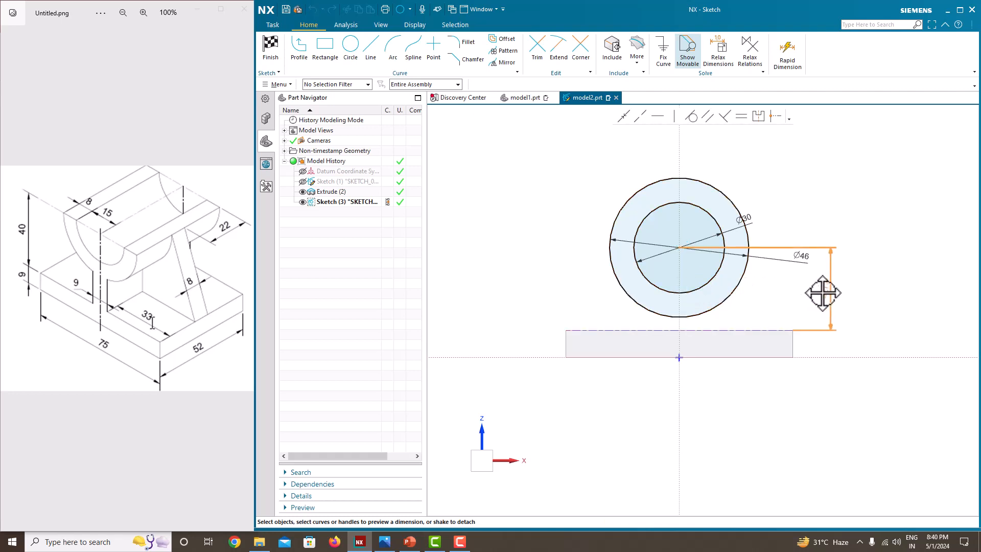
pyautogui.click(822, 292)
pyautogui.write('4')
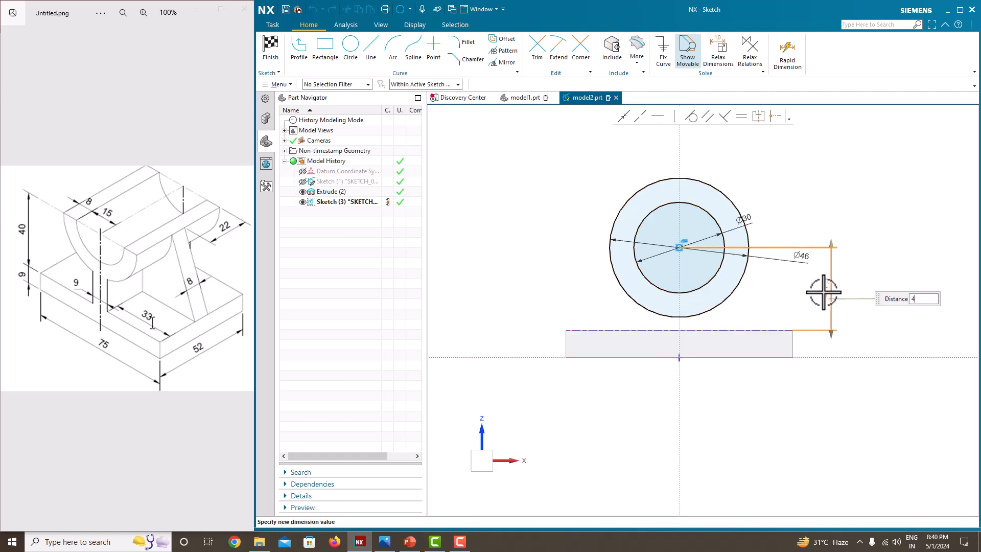
pyautogui.write('0')
pyautogui.press('Return')
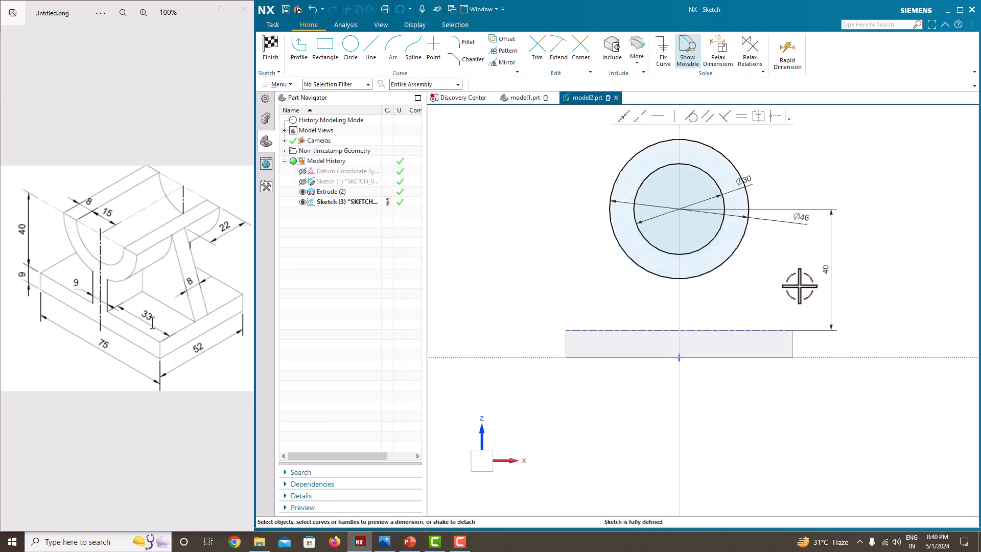
# Draw a horizontal line about 46 mm long from the circles' centre leftwards past the outer circle.
pyautogui.scroll(-2, 729, 291)
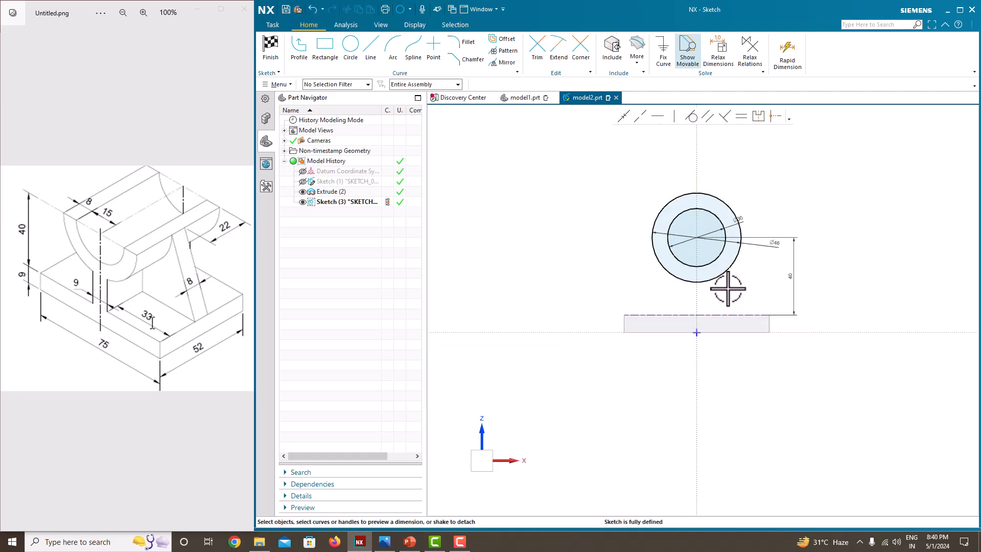
pyautogui.click(370, 50)
pyautogui.scroll(2, 723, 207)
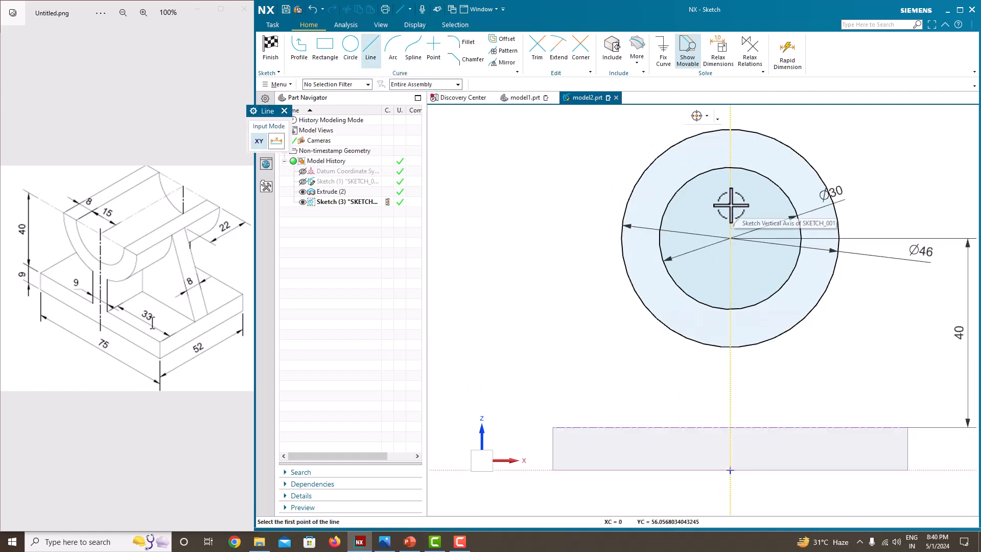
pyautogui.click(729, 231)
pyautogui.click(513, 233)
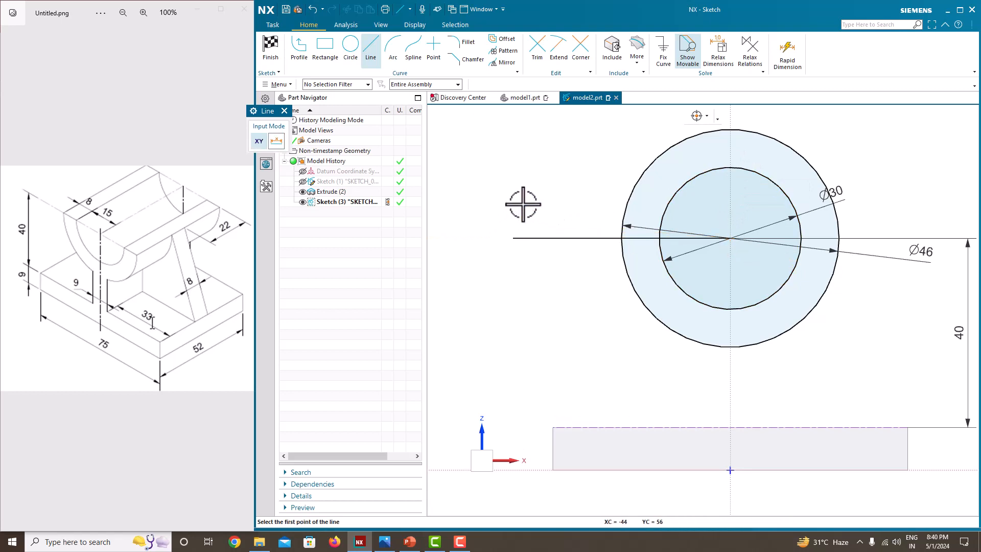
pyautogui.press('Escape')
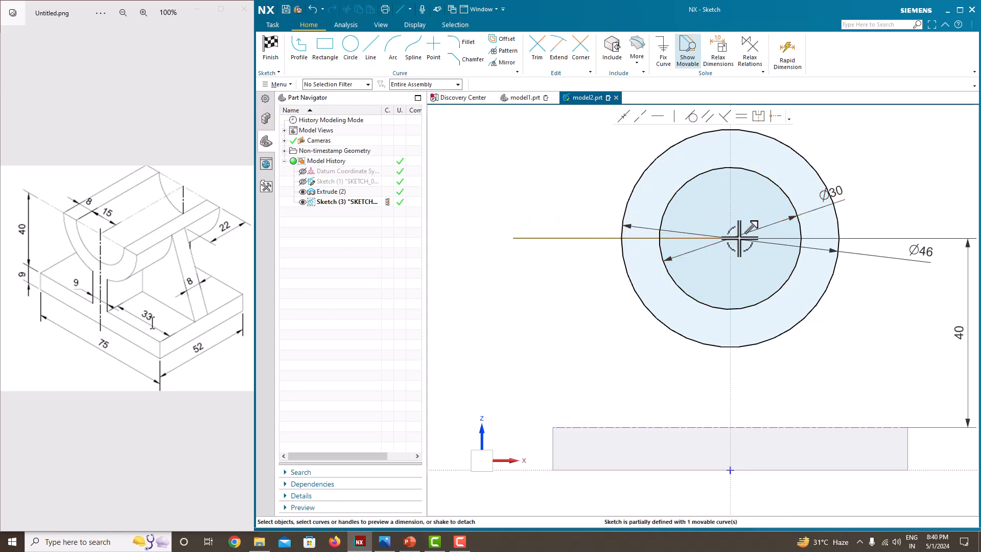
# Draw a second horizontal line about 29 mm long from the circles' centre rightwards past the outer circle.
pyautogui.click(299, 51)
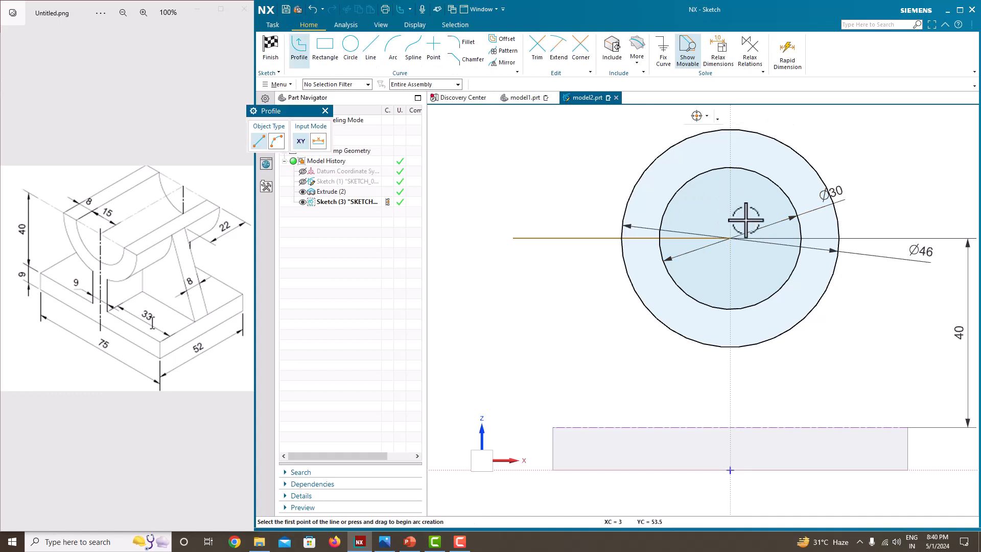
pyautogui.scroll(3, 748, 227)
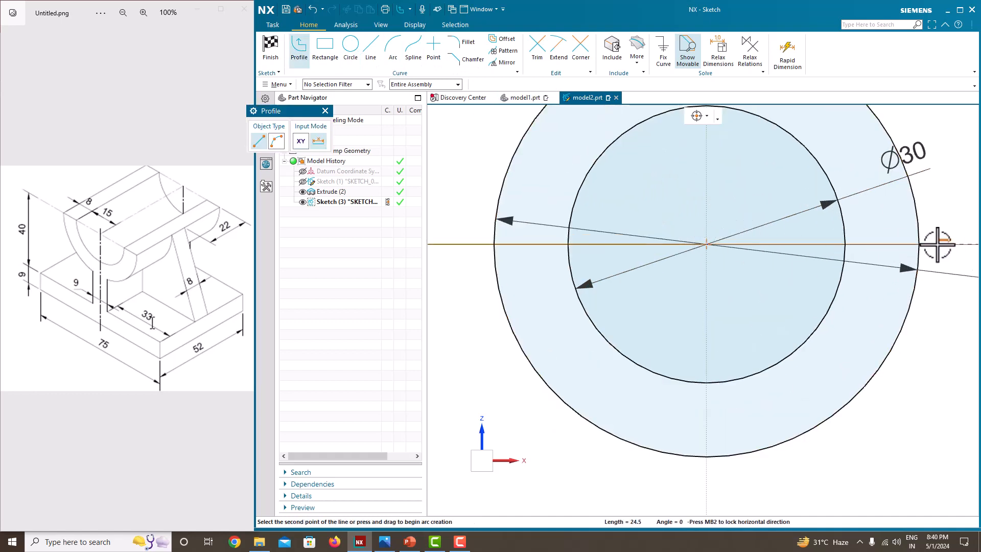
pyautogui.click(973, 244)
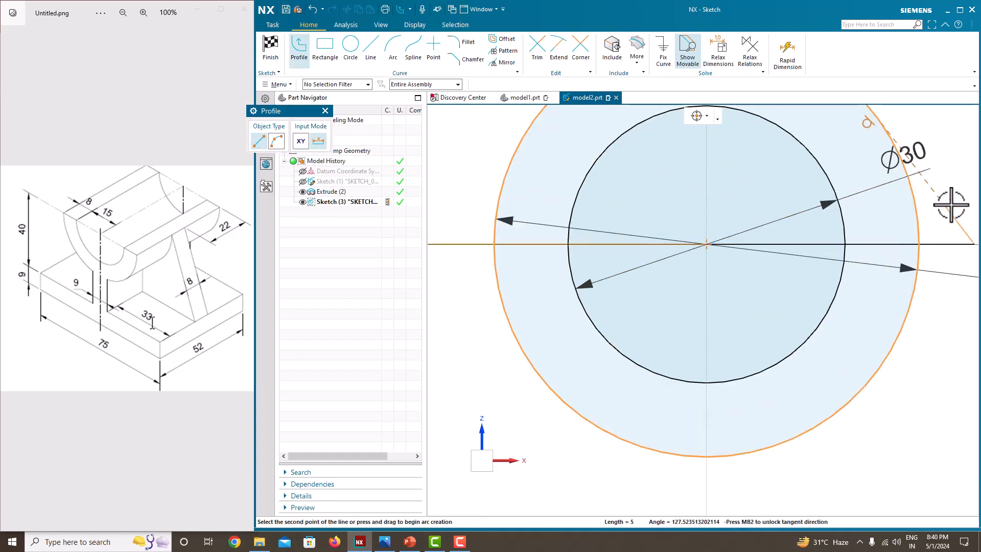
pyautogui.press('Escape')
pyautogui.scroll(-4, 860, 254)
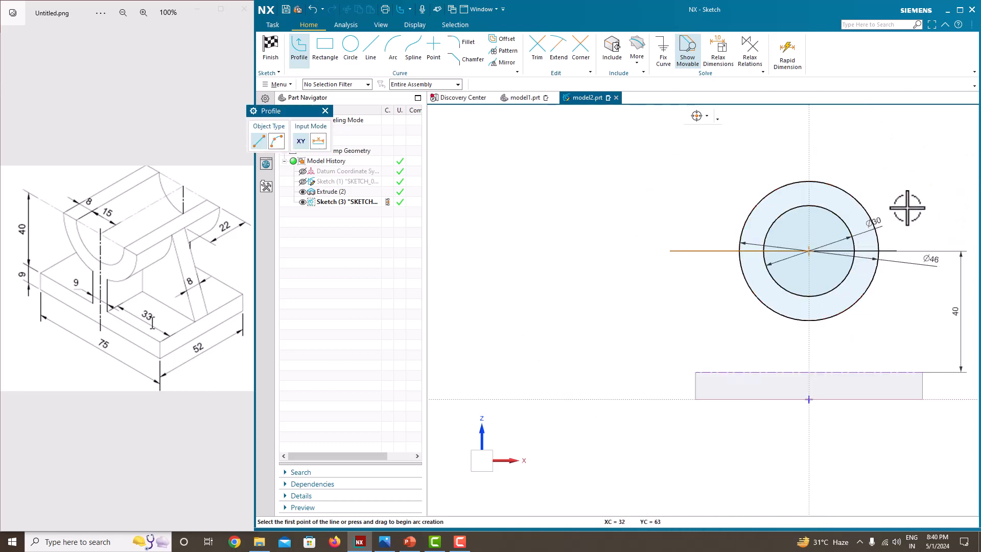
pyautogui.press('Escape')
pyautogui.scroll(2, 731, 241)
pyautogui.scroll(-2, 684, 258)
pyautogui.scroll(3, 874, 237)
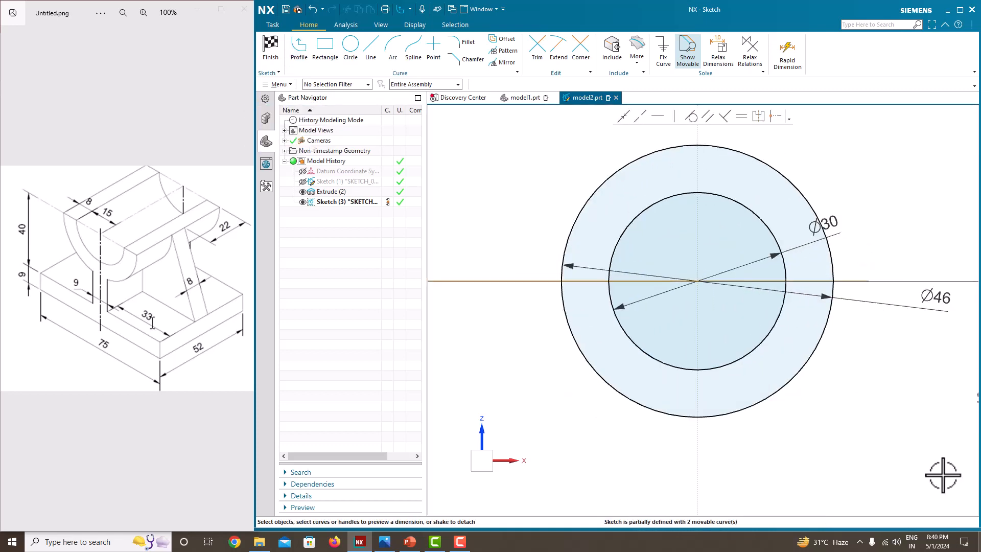
# Trim the upper halves of both circles and the excess horizontal line segments, leaving a closed lower half-ring profile.
pyautogui.click(534, 57)
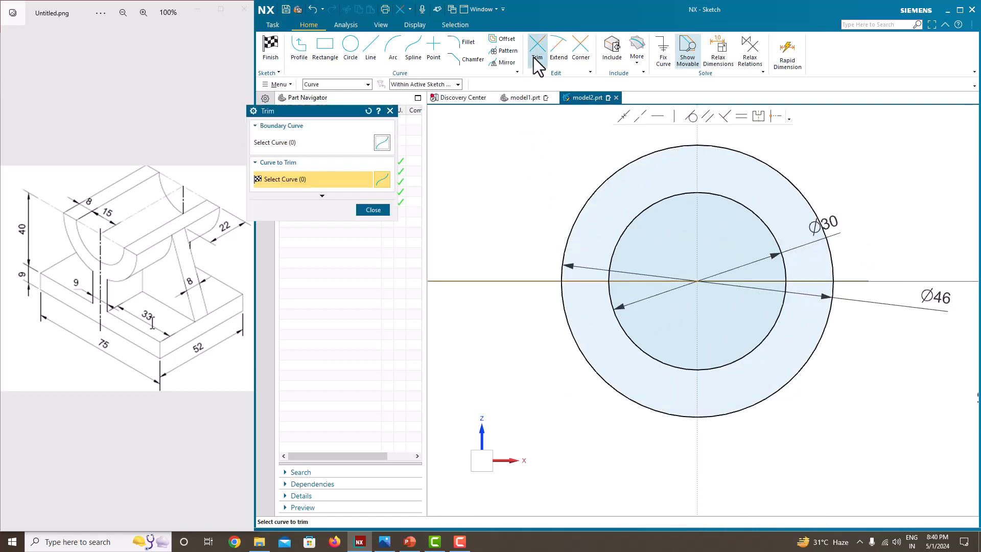
pyautogui.click(631, 158)
pyautogui.click(652, 201)
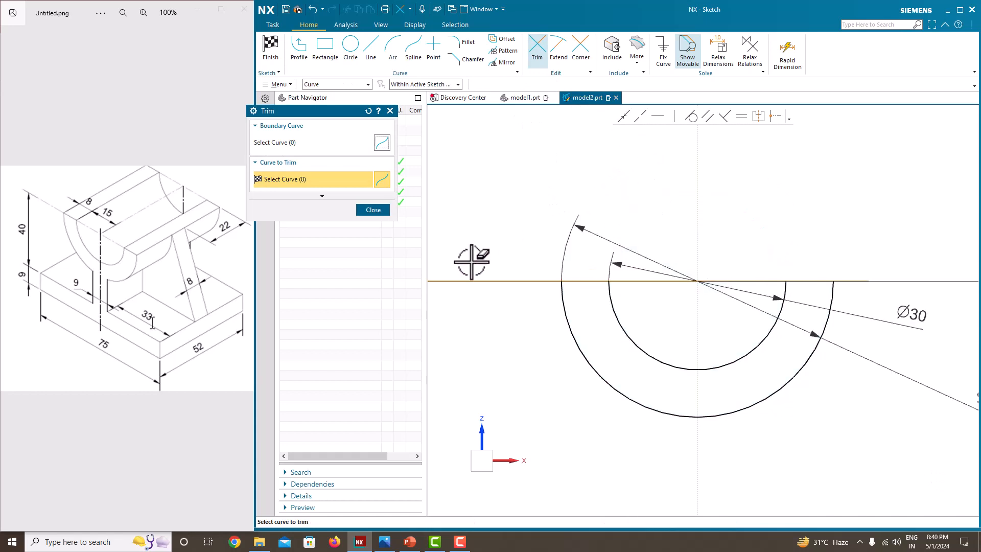
pyautogui.click(651, 280)
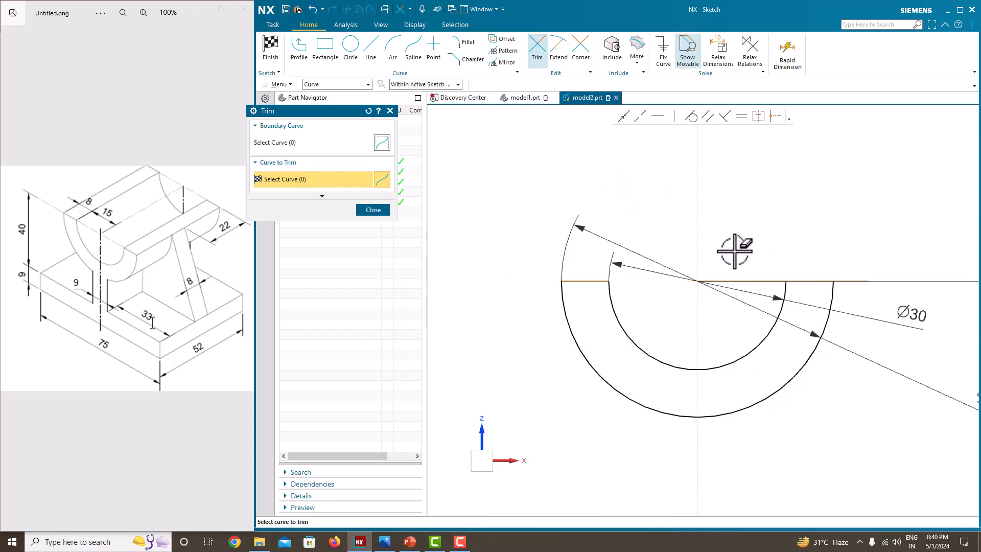
pyautogui.click(745, 281)
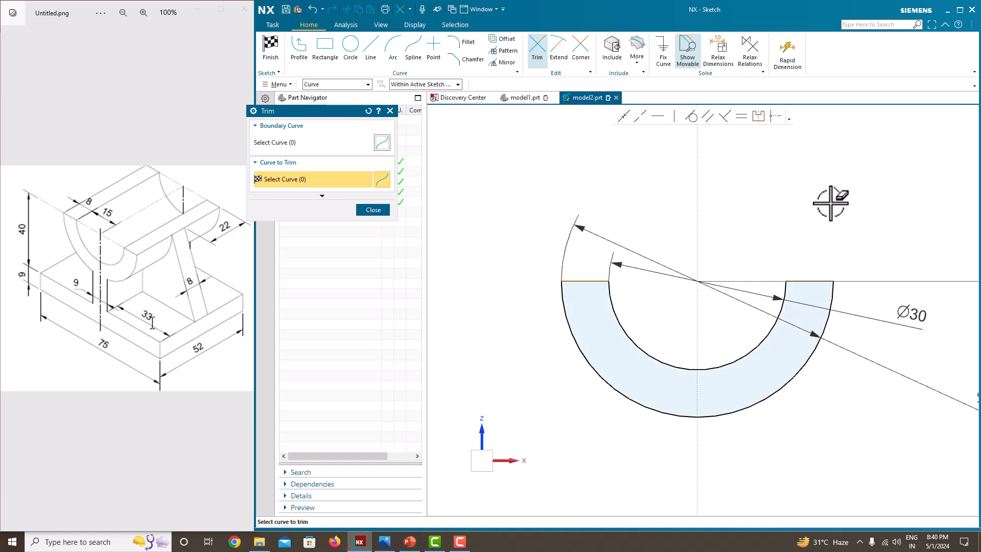
pyautogui.press('Escape')
# Dimension the half-ring's left end edge as 8 mm.
pyautogui.click(591, 280)
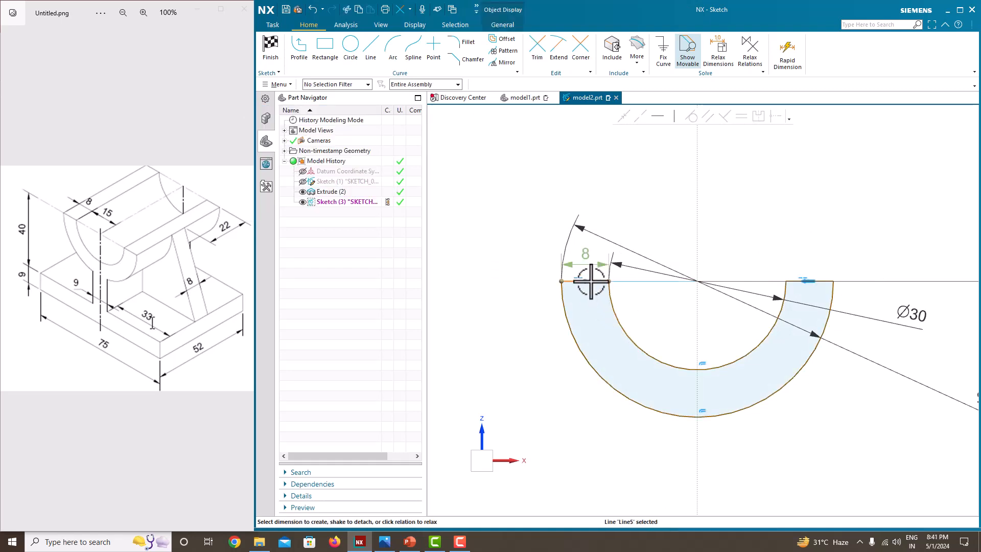
pyautogui.click(587, 258)
pyautogui.press('Return')
pyautogui.scroll(-5, 626, 245)
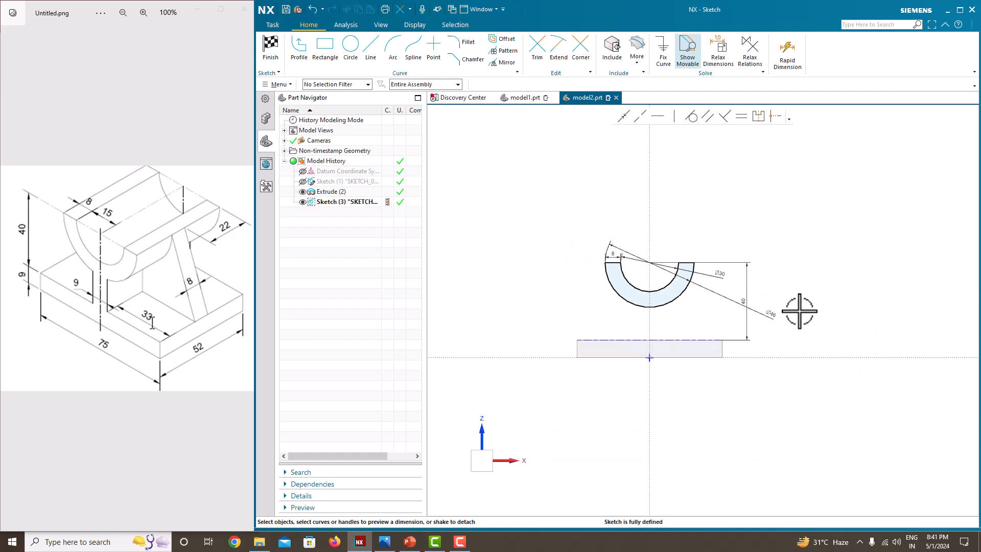
# Finish the sketch and extrude the half-ring as a solid with a symmetric width of 52 mm.
pyautogui.rightClick(752, 200)
pyautogui.click(764, 204)
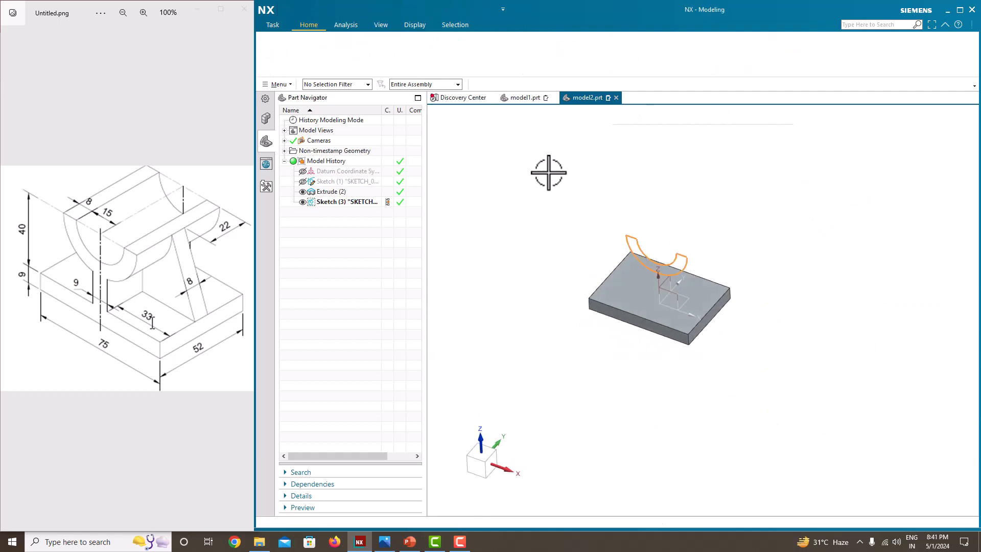
pyautogui.click(333, 57)
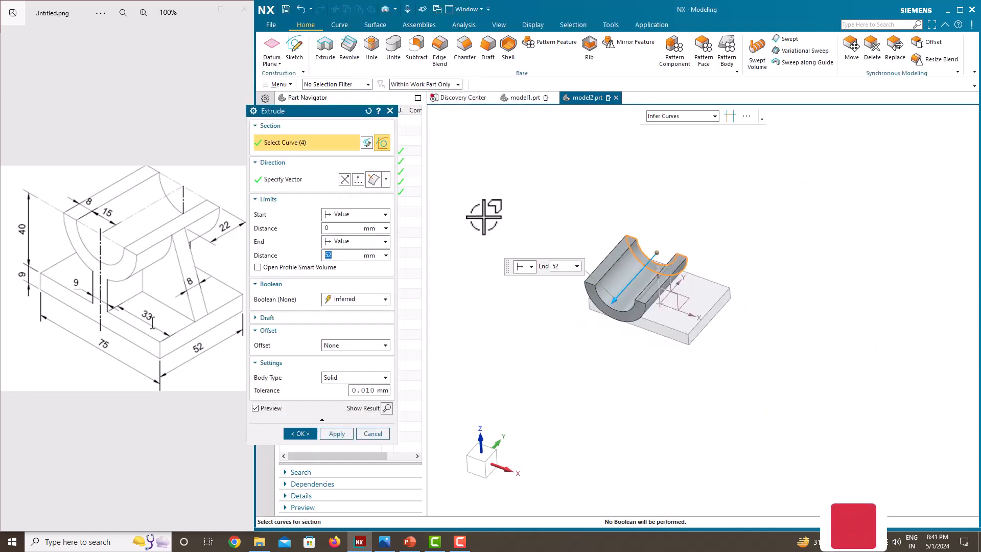
pyautogui.click(349, 241)
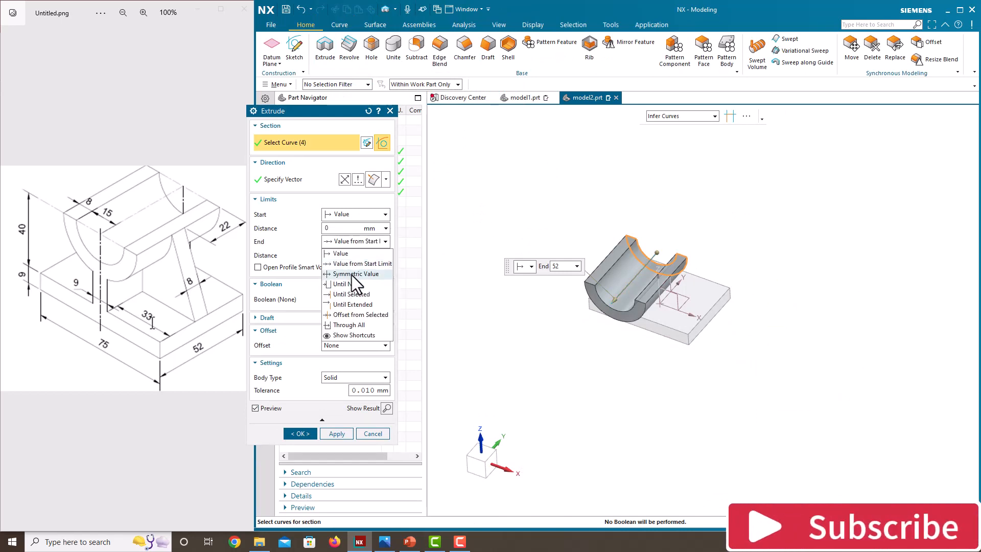
pyautogui.click(353, 273)
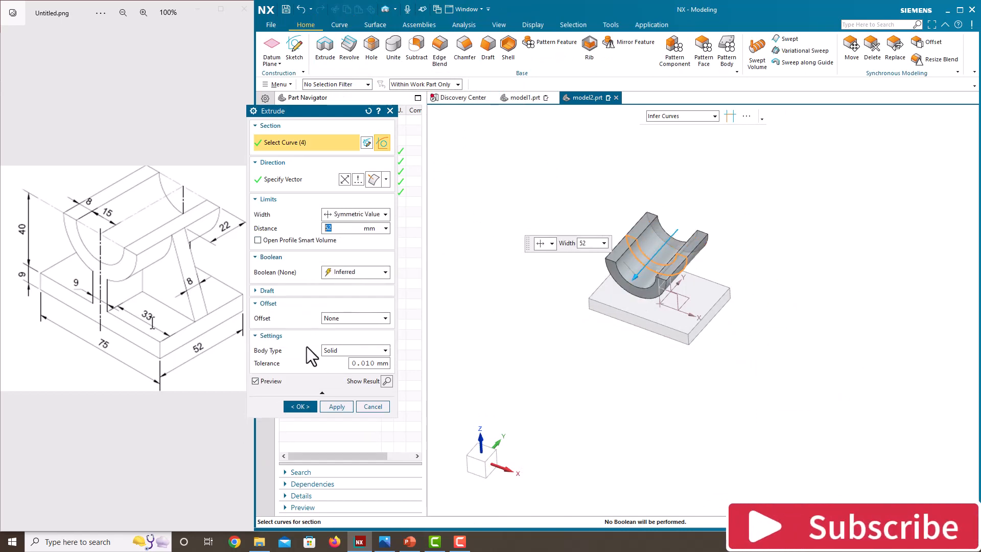
pyautogui.click(305, 404)
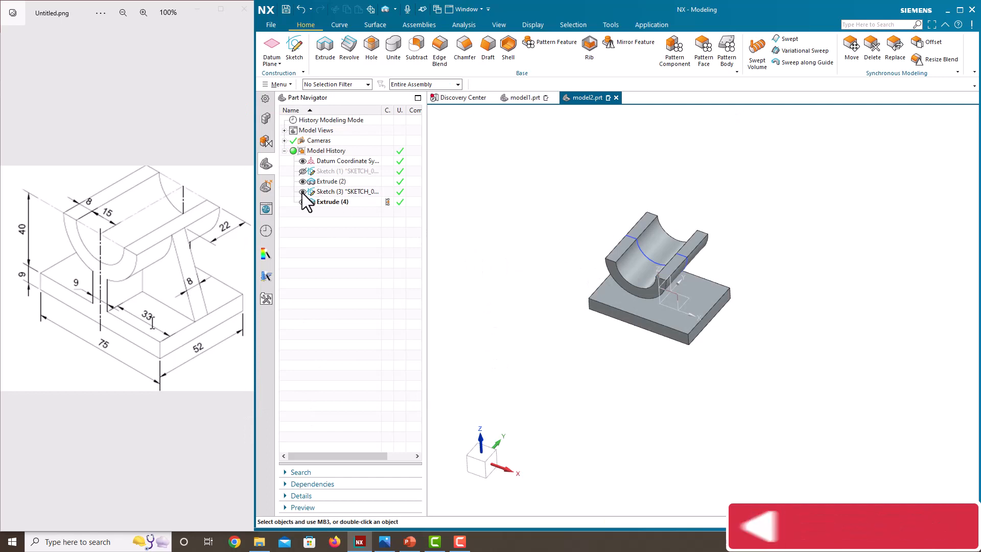
# Hide the cradle's sketch and start a new sketch on the Front plane.
pyautogui.moveTo(631, 301); pyautogui.dragTo(626, 278, button='middle')
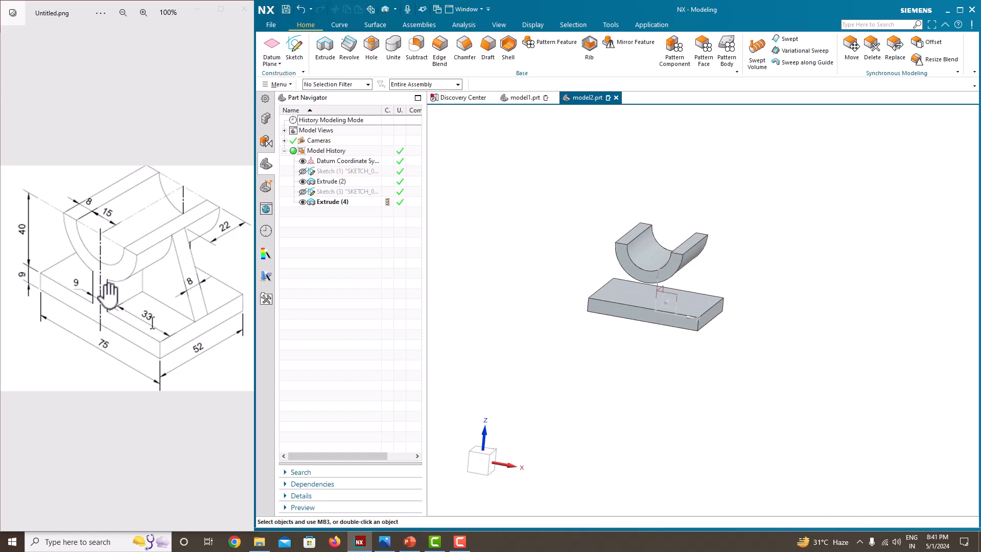
pyautogui.click(294, 54)
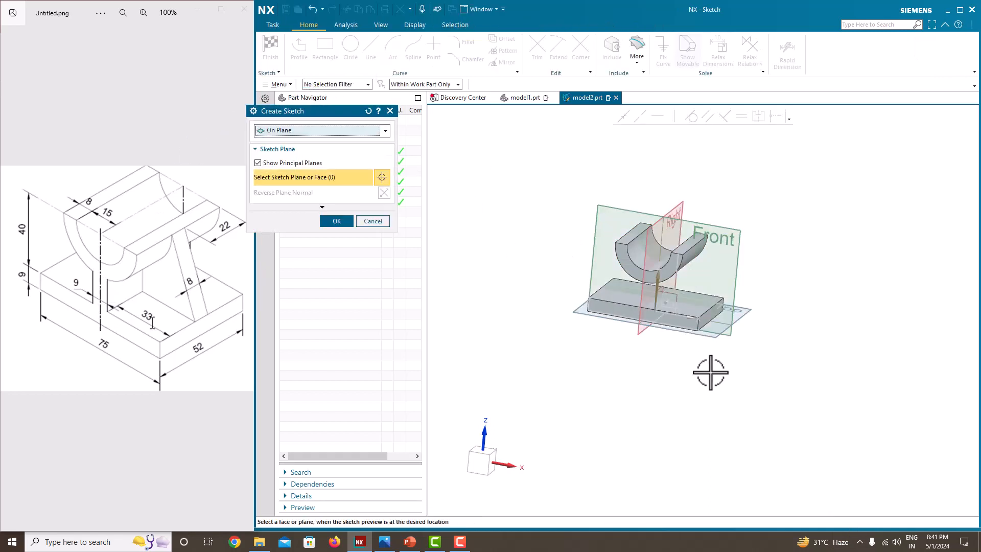
pyautogui.click(745, 240)
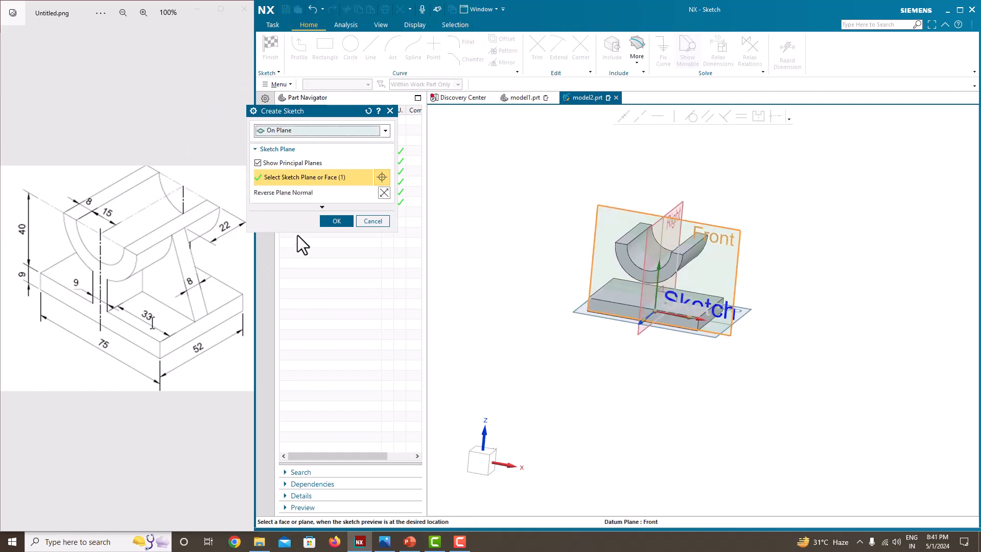
pyautogui.click(336, 221)
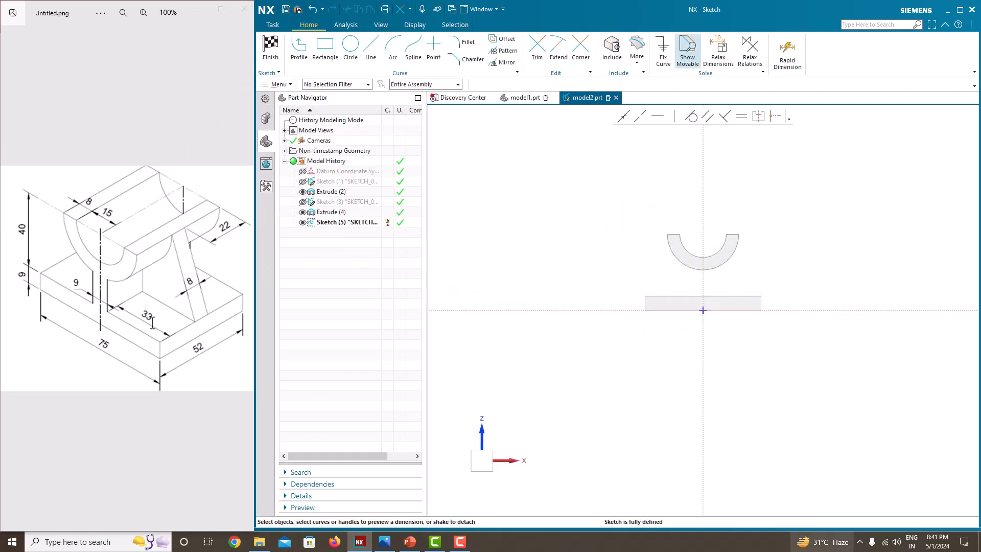
# Sketch a rectangle for the web between the cradle's outer arc and the base's top edge, allowing snaps to the entire assembly.
pyautogui.click(329, 65)
pyautogui.scroll(-2, 569, 302)
pyautogui.click(436, 85)
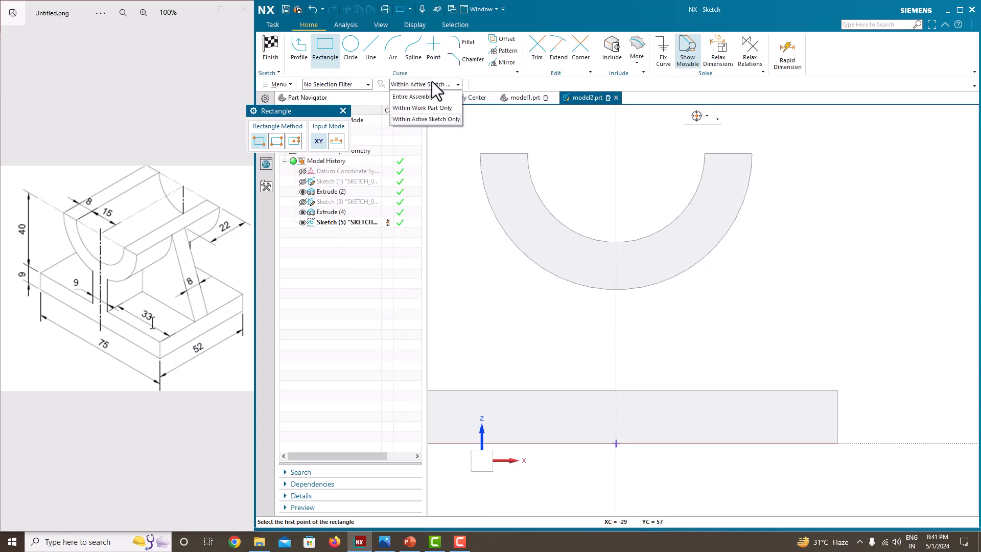
pyautogui.click(416, 97)
pyautogui.click(565, 280)
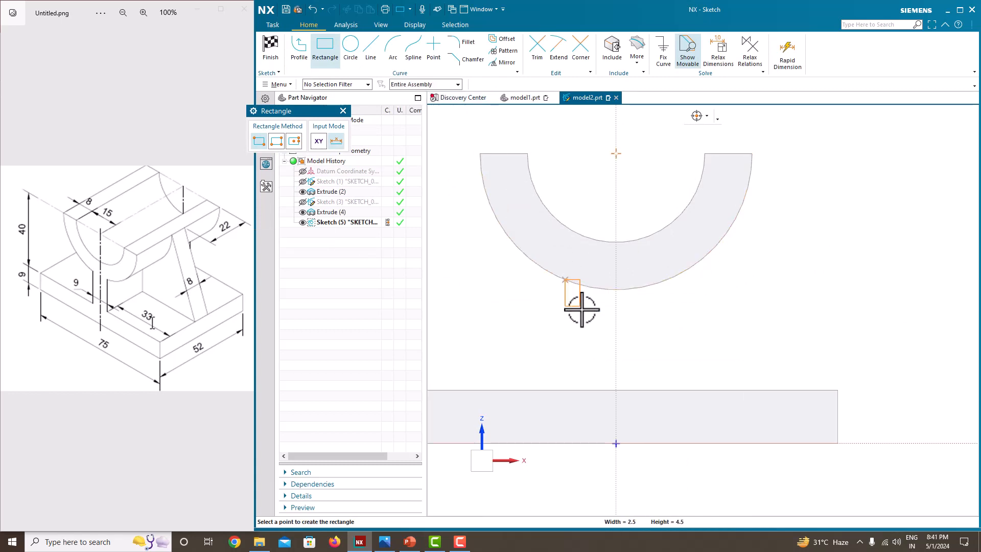
pyautogui.click(660, 389)
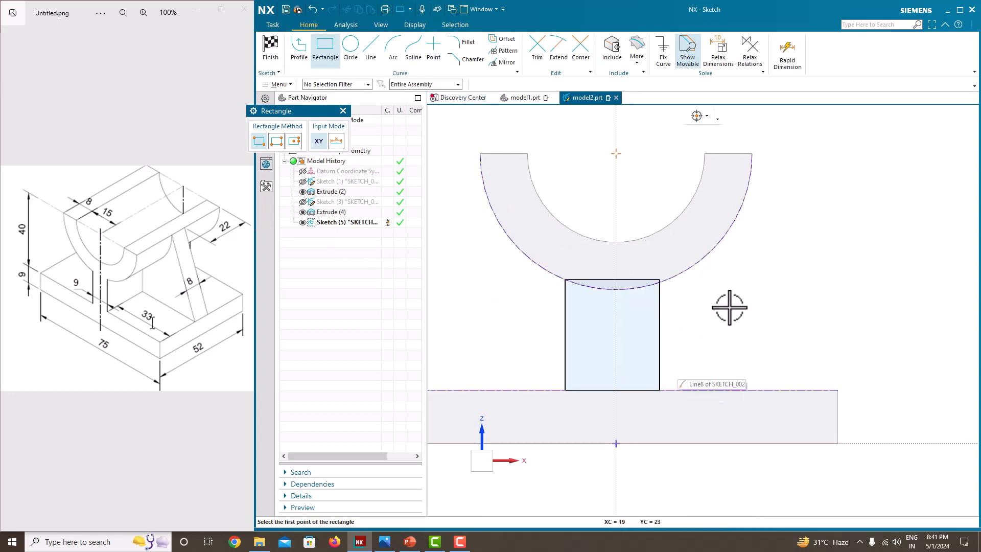
pyautogui.press('Escape')
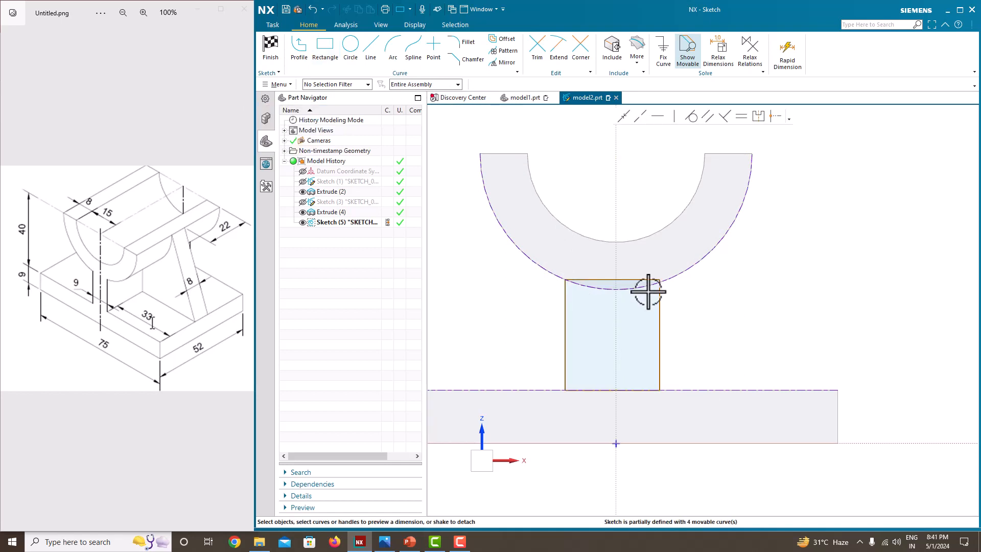
# Make the rectangle's upper right corner coincident with the cradle's outer arc.
pyautogui.scroll(3, 663, 281)
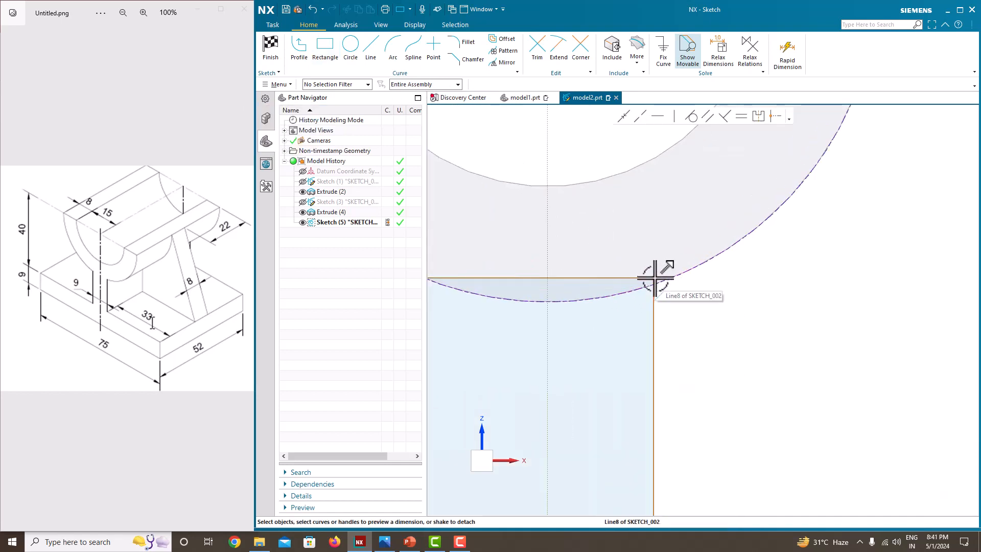
pyautogui.click(685, 271)
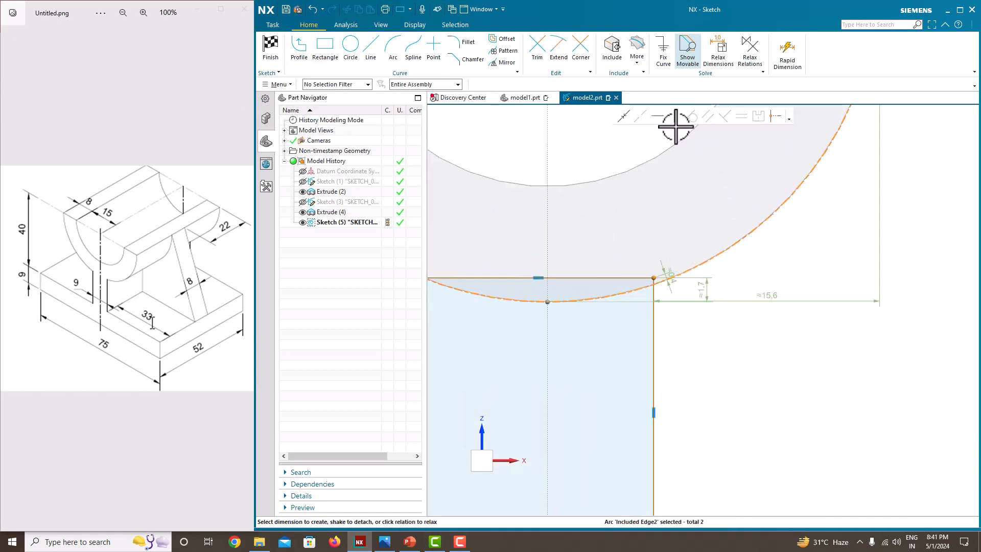
pyautogui.click(622, 118)
pyautogui.scroll(-3, 744, 290)
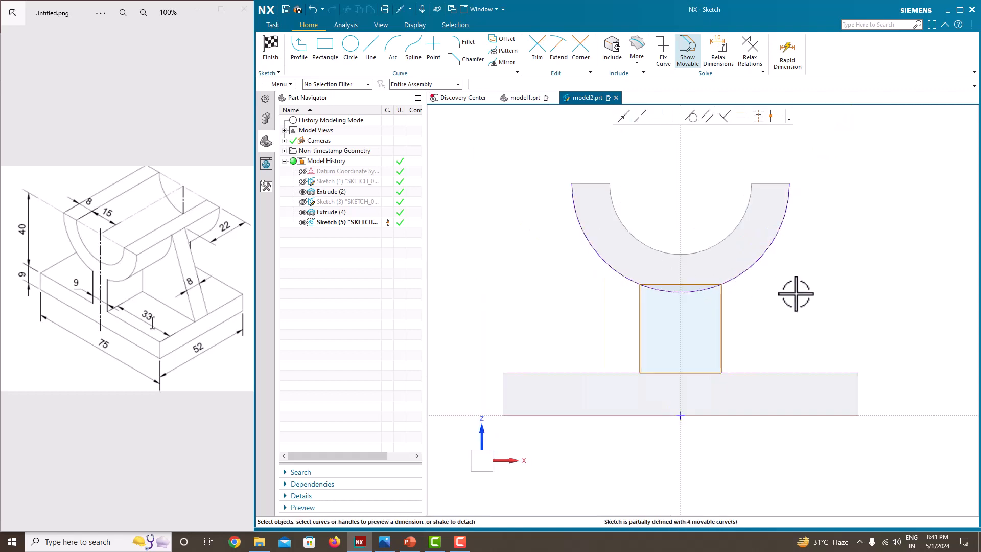
pyautogui.scroll(3, 780, 302)
pyautogui.scroll(-3, 741, 300)
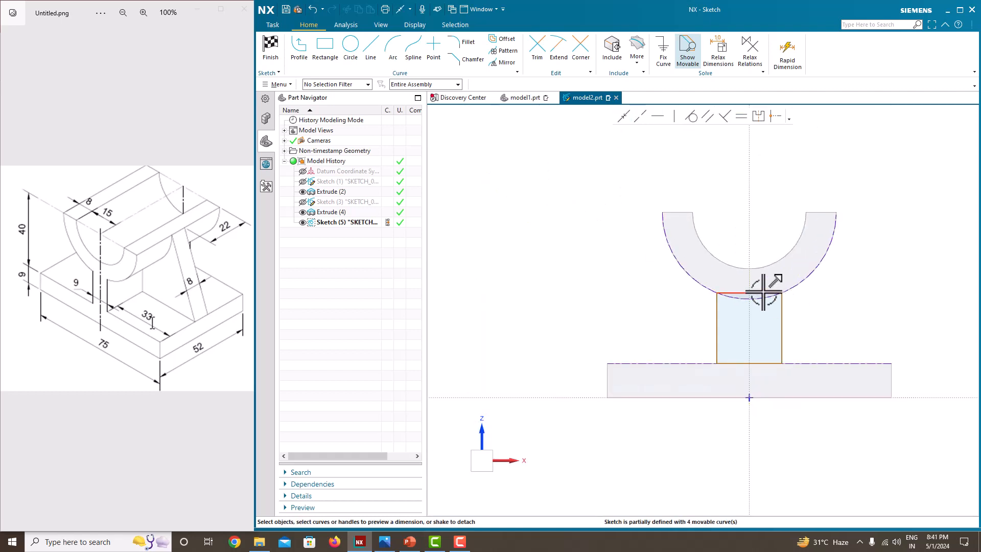
# Dimension the web rectangle's top edge as 9 mm wide.
pyautogui.moveTo(764, 292); pyautogui.dragTo(759, 278)
pyautogui.write('9')
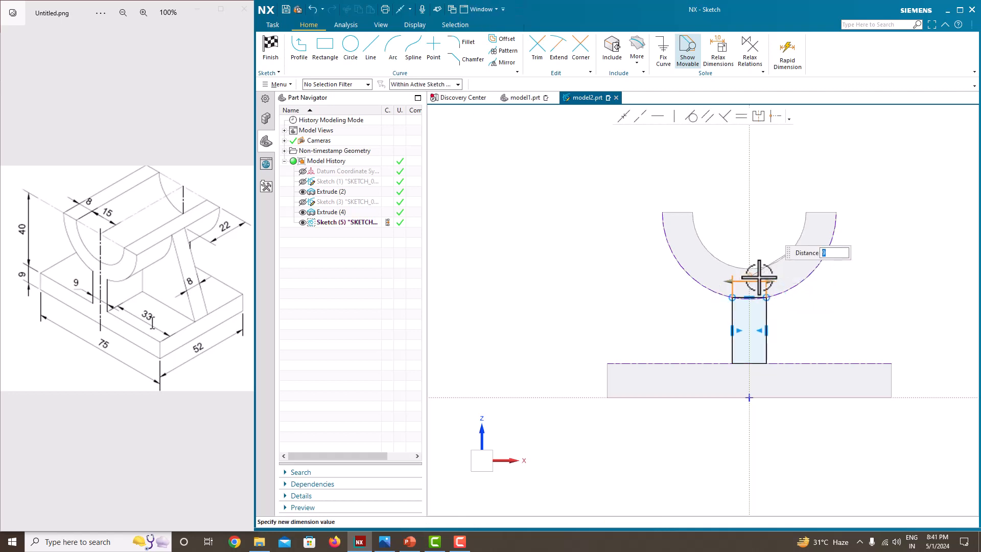
pyautogui.press('Return')
pyautogui.scroll(3, 787, 302)
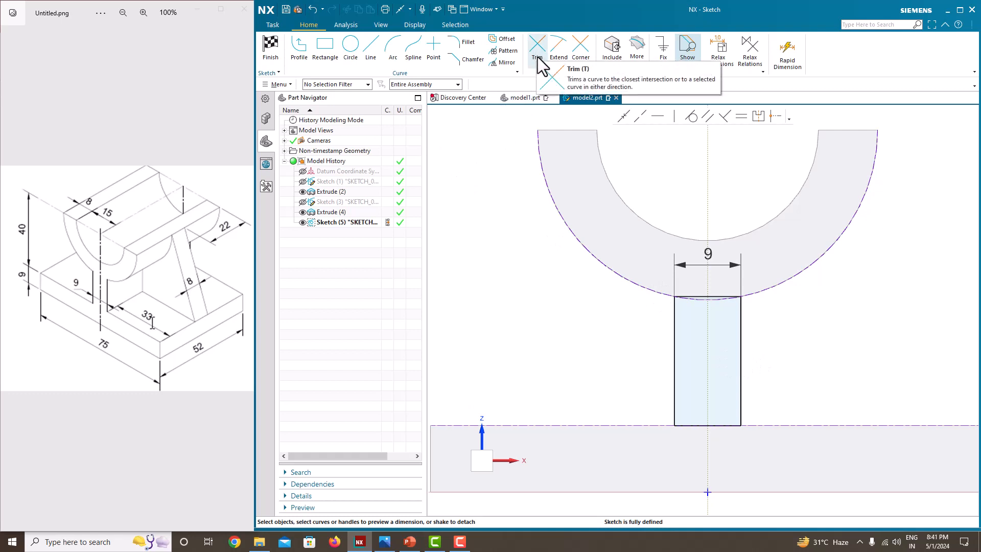
# Finish the sketch and extrude the web rectangle with a symmetric width of 52 mm, united with the cradle.
pyautogui.rightClick(628, 214)
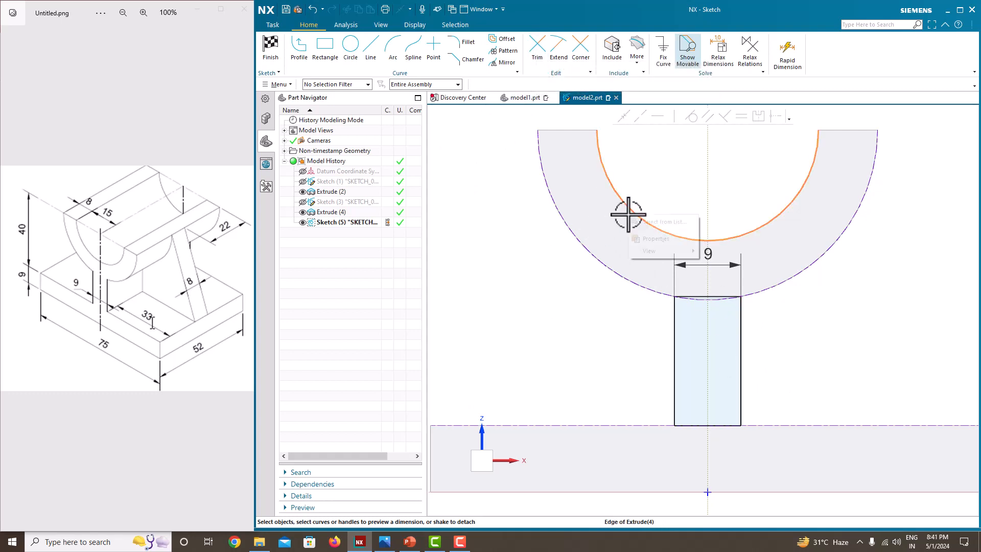
pyautogui.click(558, 268)
pyautogui.rightClick(526, 233)
pyautogui.click(537, 239)
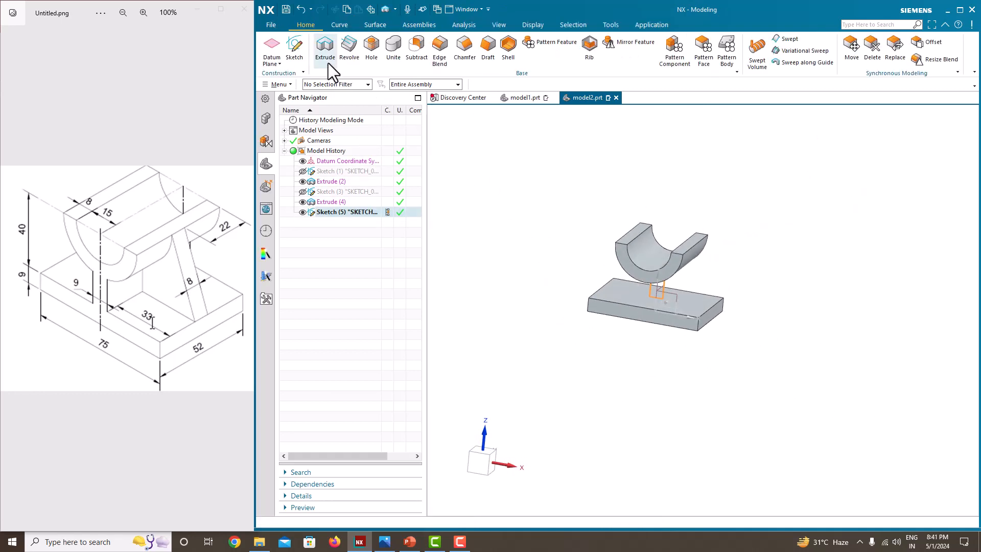
pyautogui.click(327, 63)
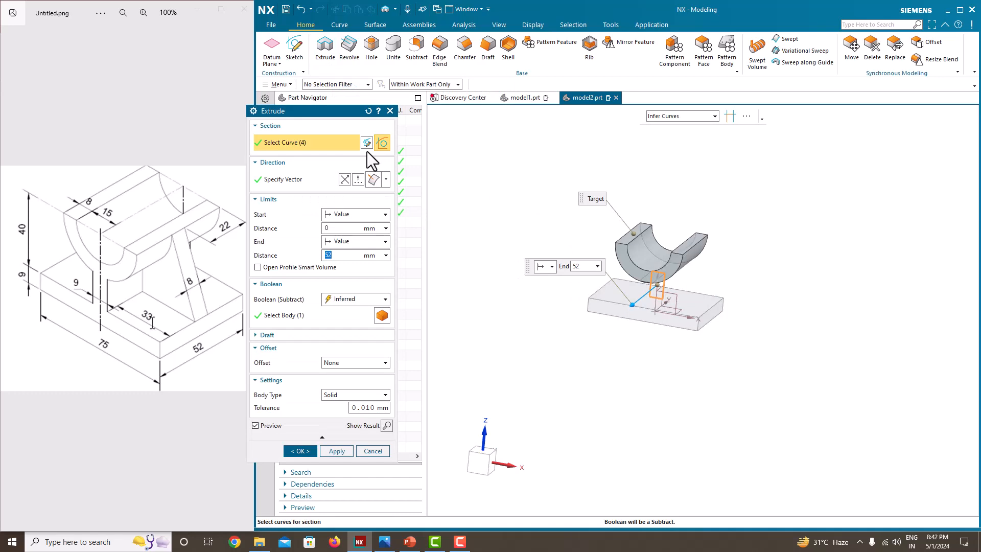
pyautogui.click(357, 240)
pyautogui.click(352, 249)
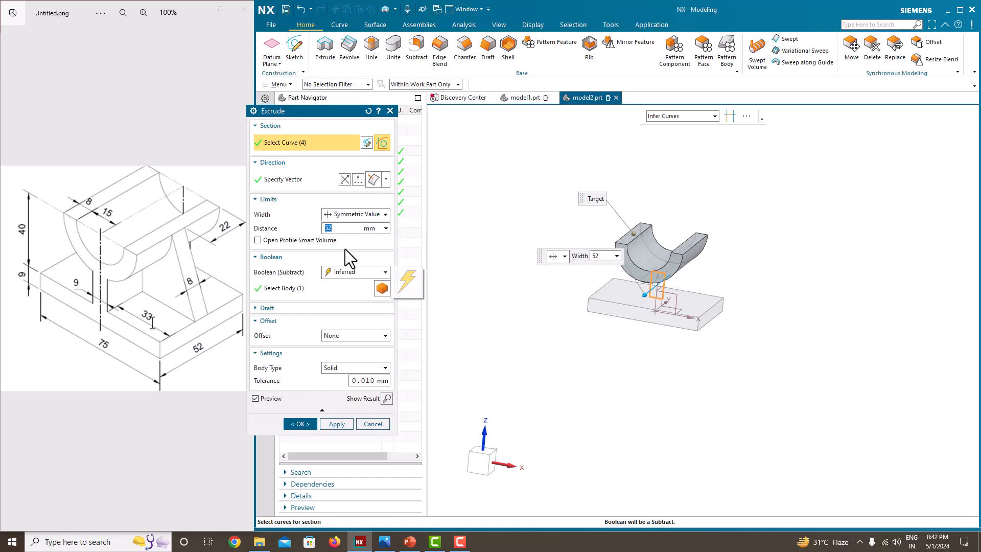
pyautogui.scroll(3, 673, 273)
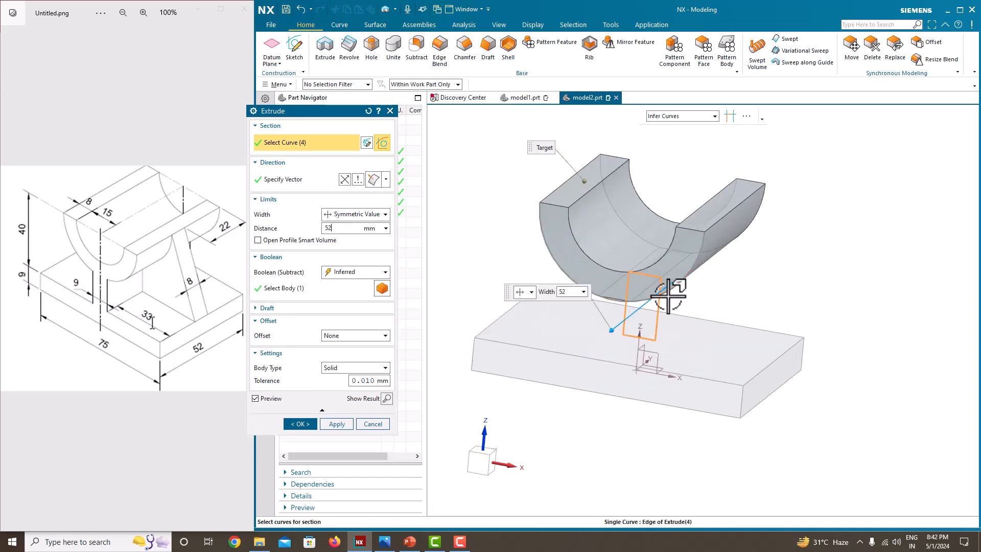
pyautogui.moveTo(664, 276); pyautogui.dragTo(616, 286, button='middle')
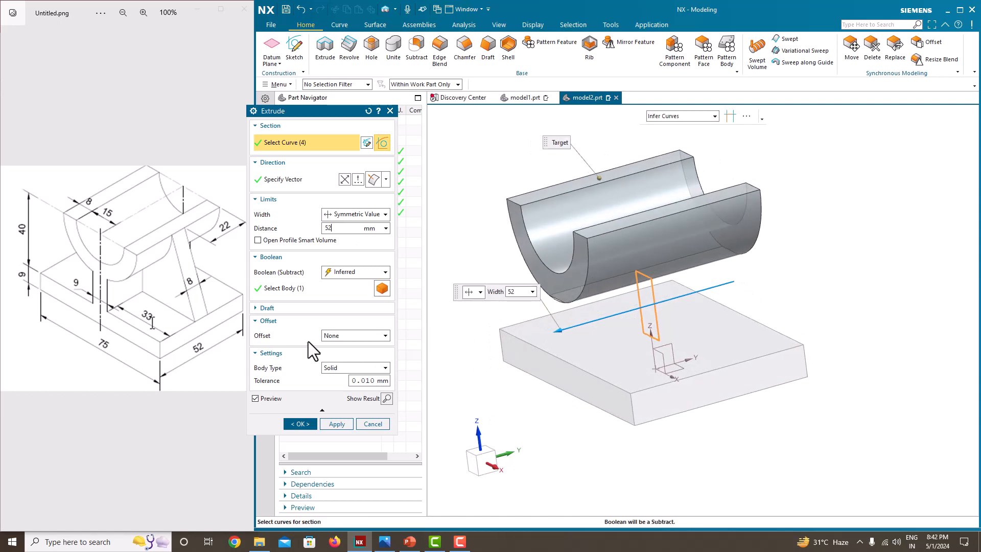
pyautogui.click(344, 273)
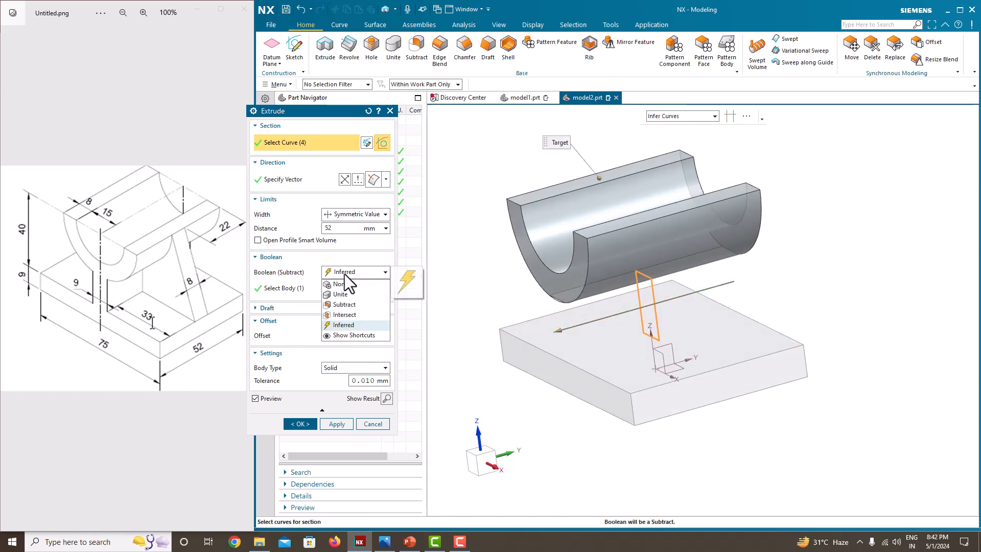
pyautogui.click(347, 294)
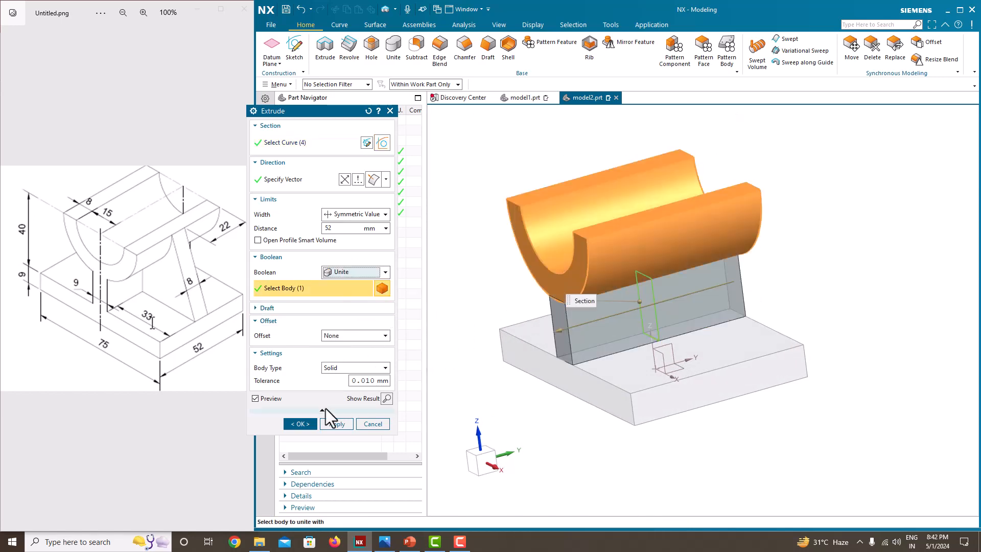
pyautogui.click(300, 424)
pyautogui.moveTo(497, 332); pyautogui.dragTo(641, 314, button='middle')
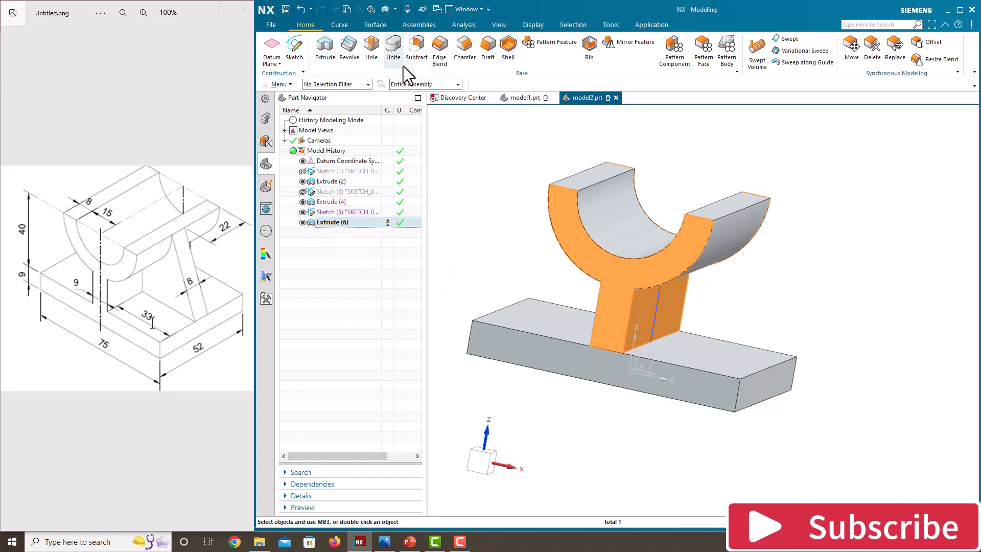
# Unite the base with the cradle-and-web body and hide the web's sketch.
pyautogui.click(393, 48)
pyautogui.click(625, 250)
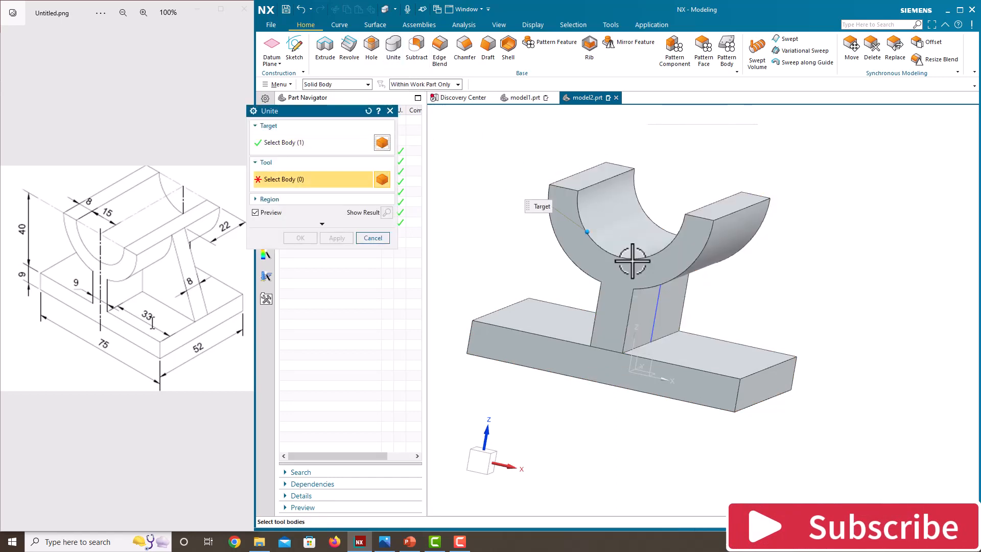
pyautogui.click(645, 374)
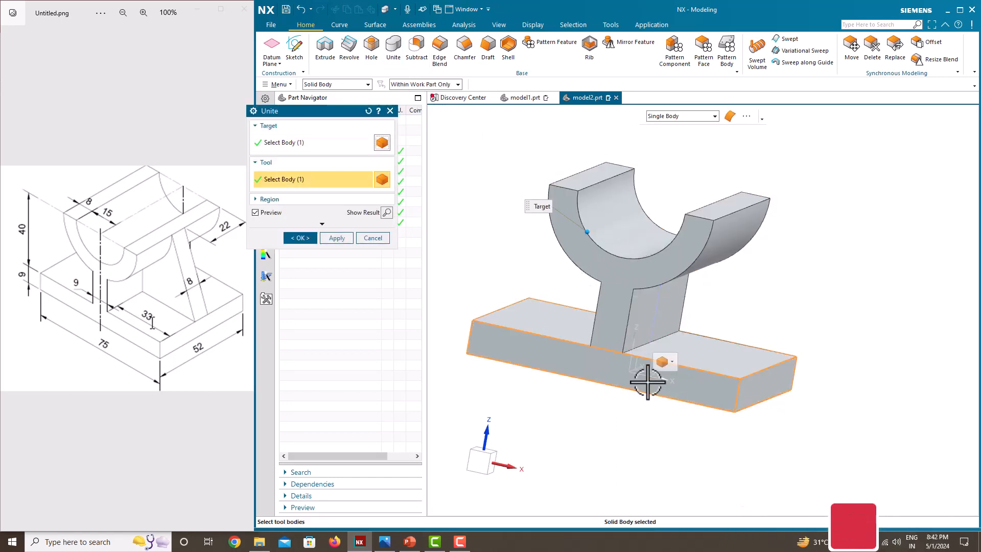
pyautogui.click(300, 238)
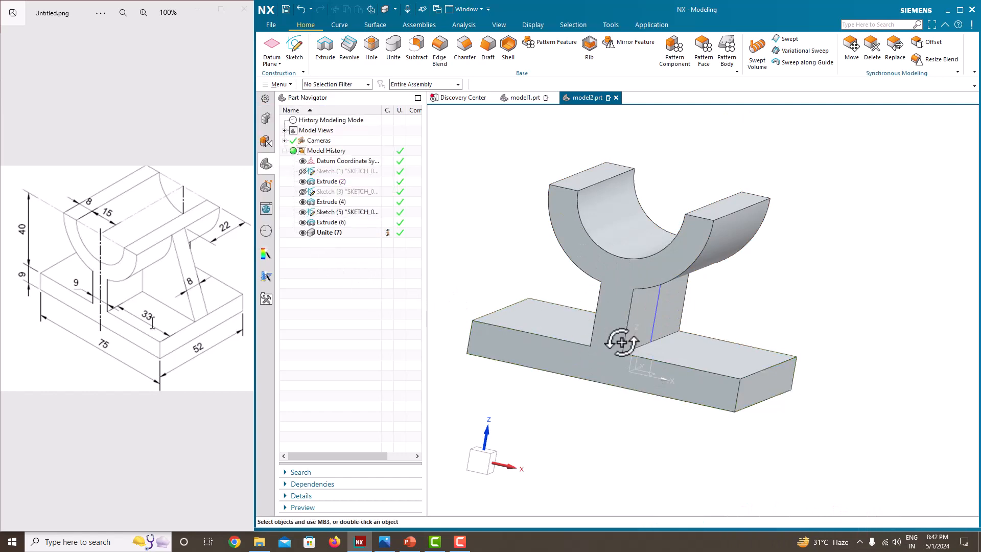
pyautogui.moveTo(622, 342); pyautogui.dragTo(613, 352, button='middle')
pyautogui.click(303, 212)
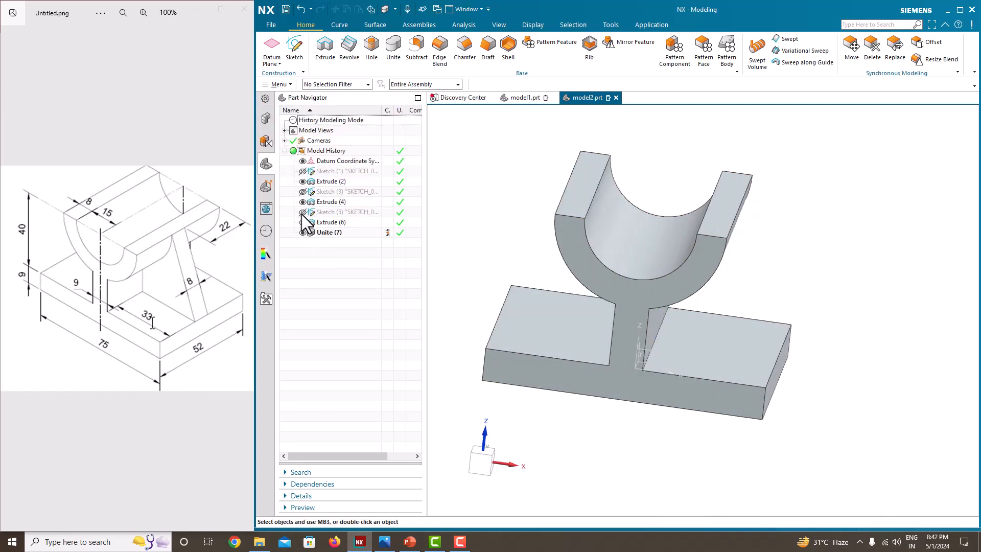
# Start a sketch on the Front plane for the side rib.
pyautogui.moveTo(664, 303); pyautogui.dragTo(760, 405, button='middle')
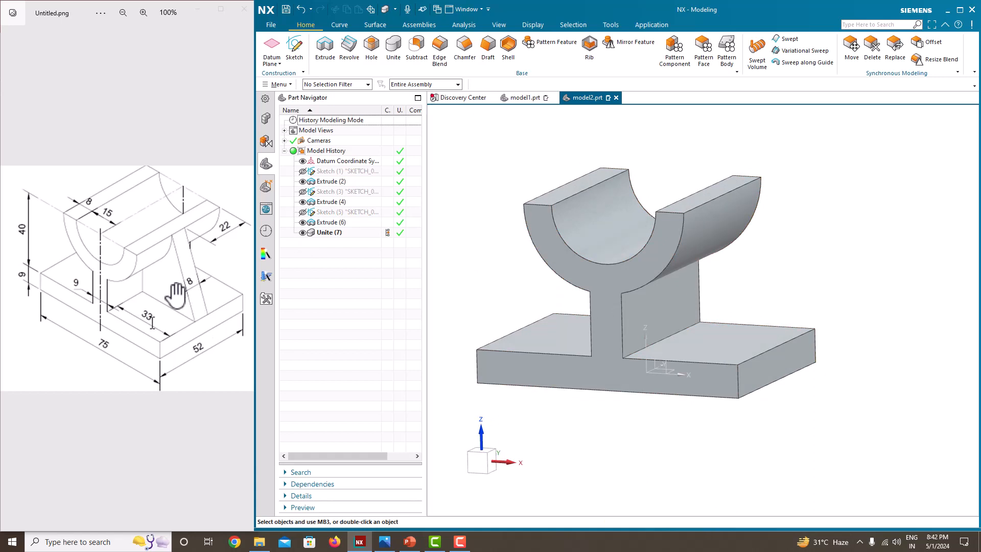
pyautogui.click(296, 55)
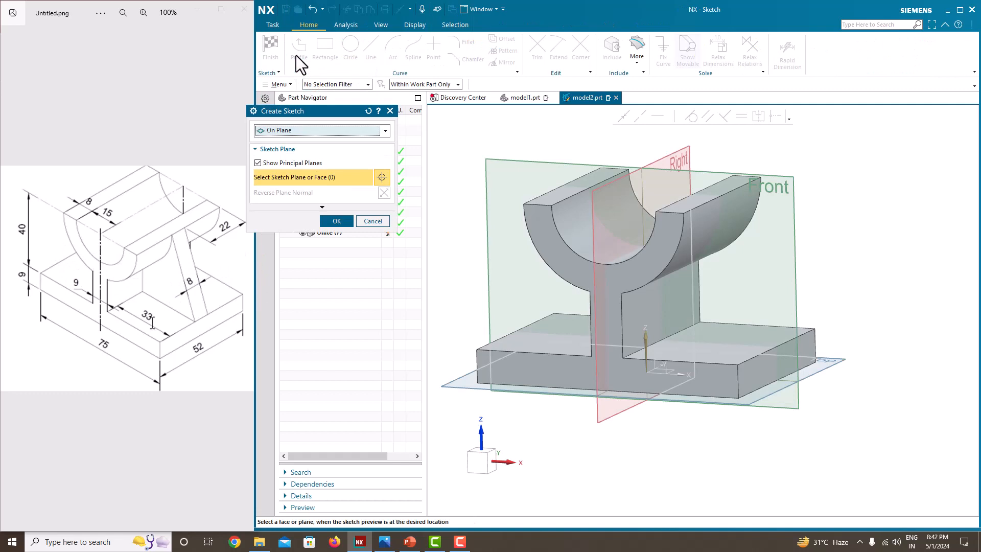
pyautogui.click(782, 188)
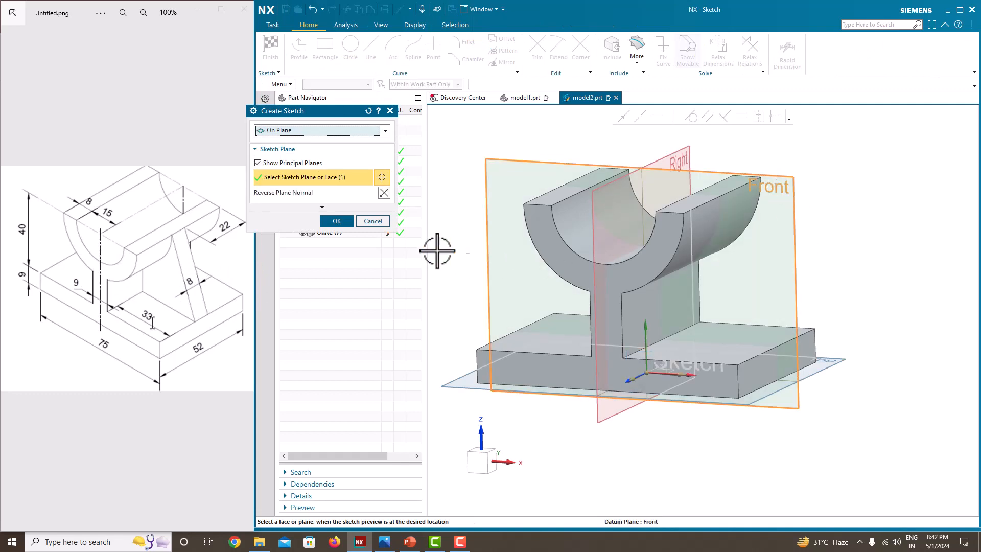
pyautogui.click(341, 222)
# Draw a slanted line from the cradle's outer right top corner to the base's upper right corner, and finish the sketch.
pyautogui.scroll(-5, 660, 391)
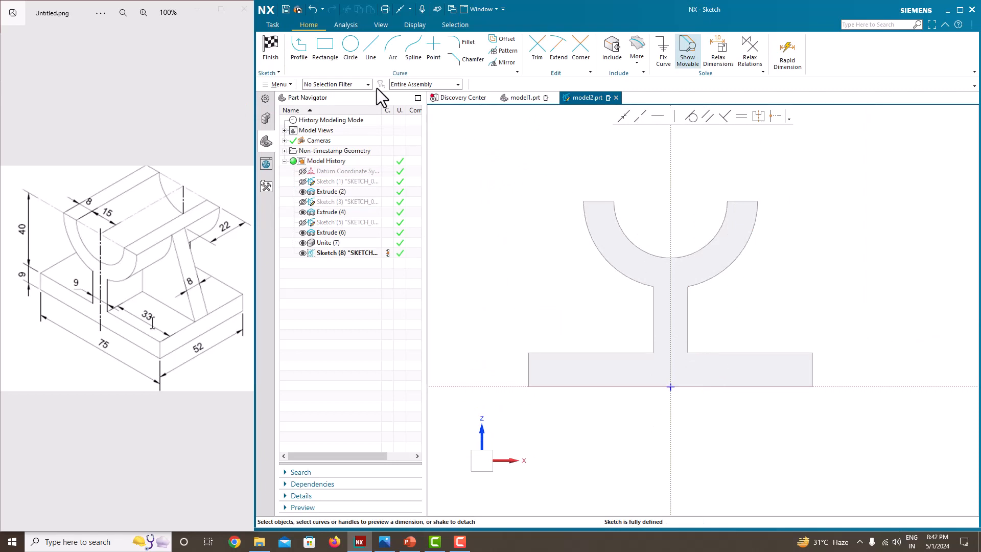
pyautogui.click(301, 56)
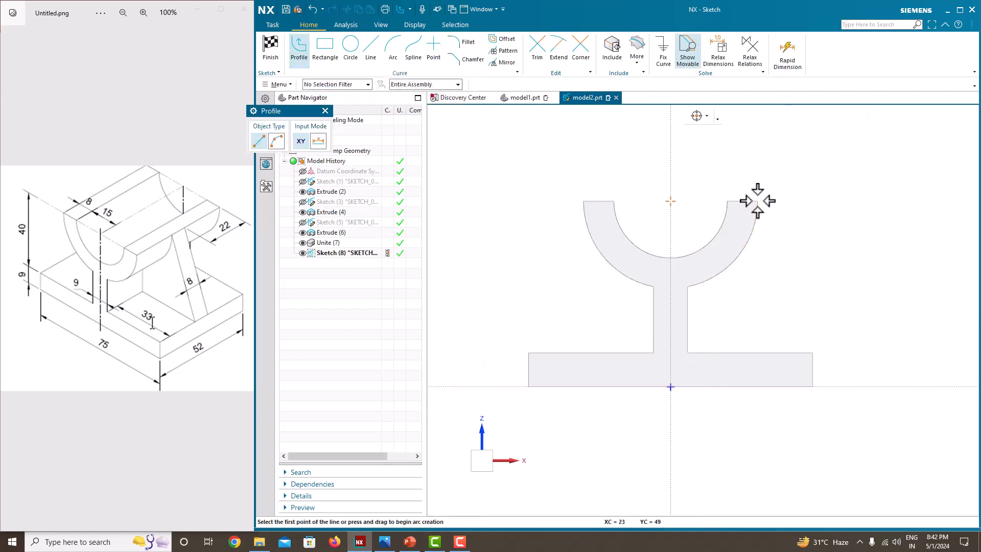
pyautogui.click(757, 202)
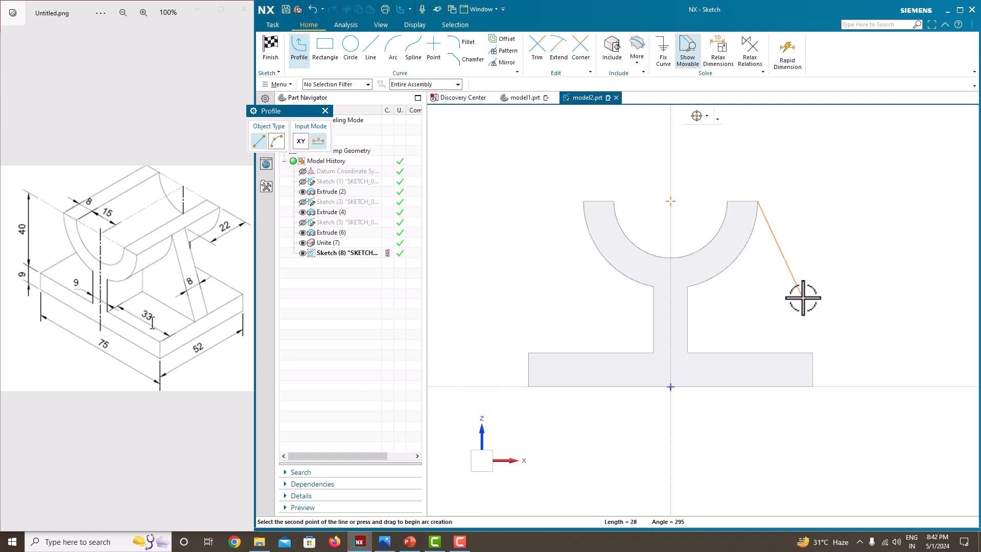
pyautogui.click(812, 349)
pyautogui.middleClick(848, 259)
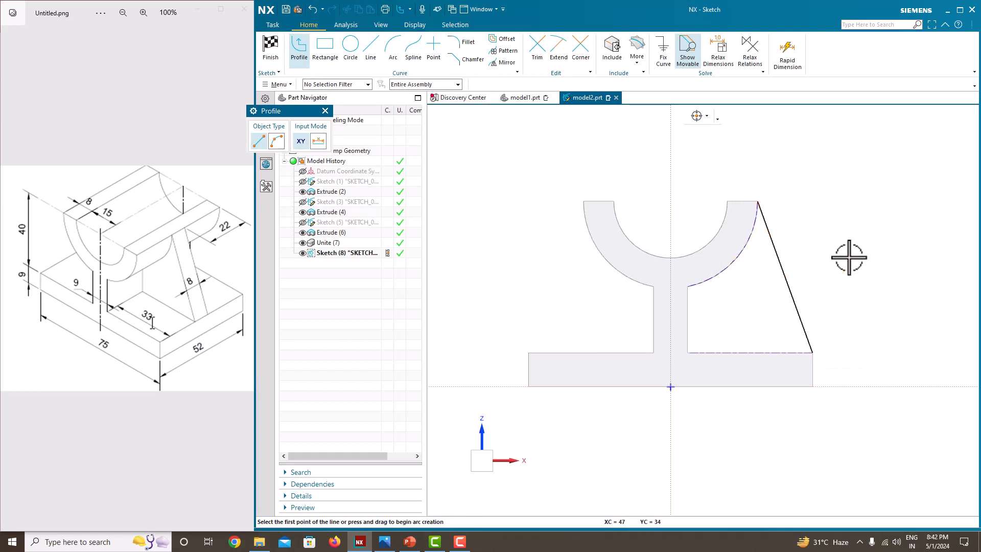
pyautogui.middleClick(848, 258)
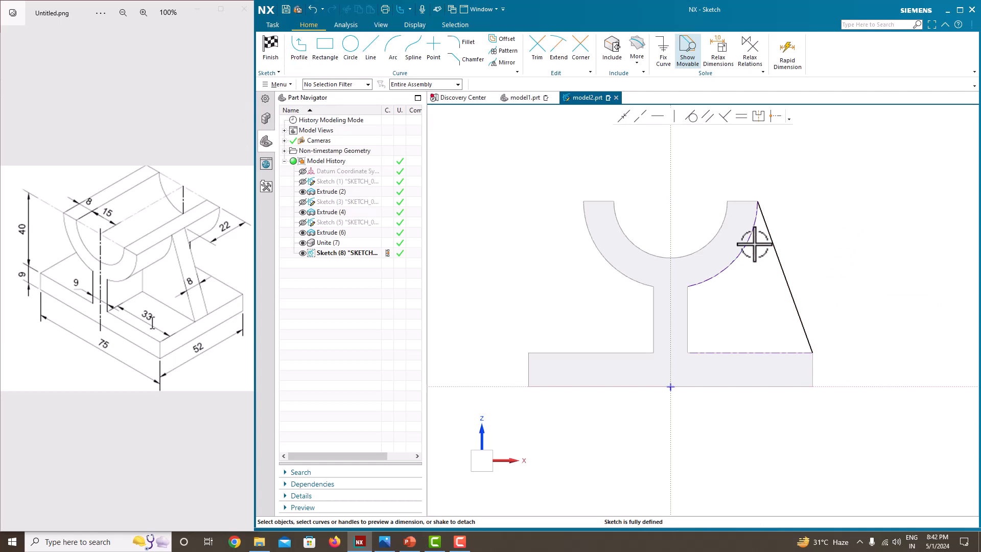
pyautogui.rightClick(829, 194)
pyautogui.click(833, 200)
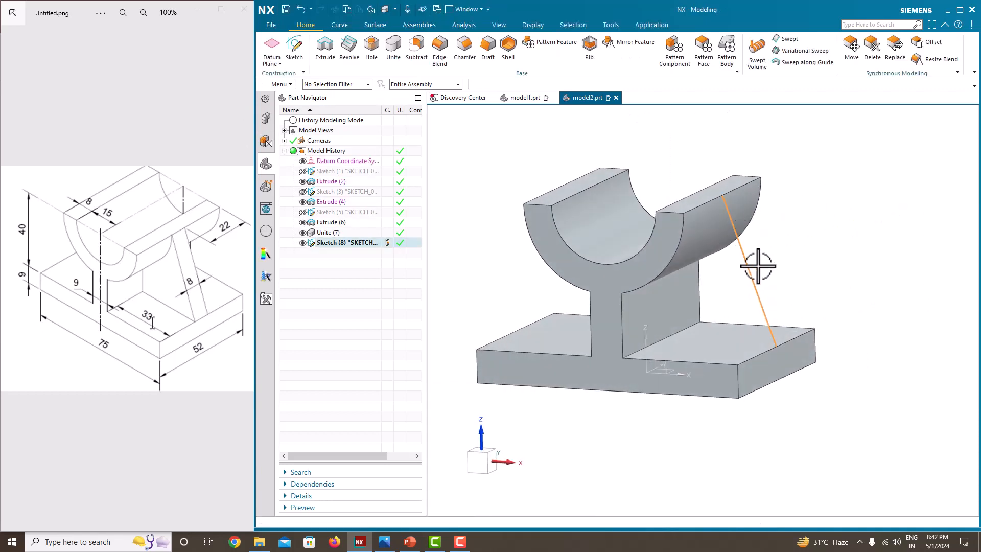
# Create a rib from the slanted line, parallel to the section plane, with symmetric 8 mm thickness and combined with the bracket body.
pyautogui.click(590, 47)
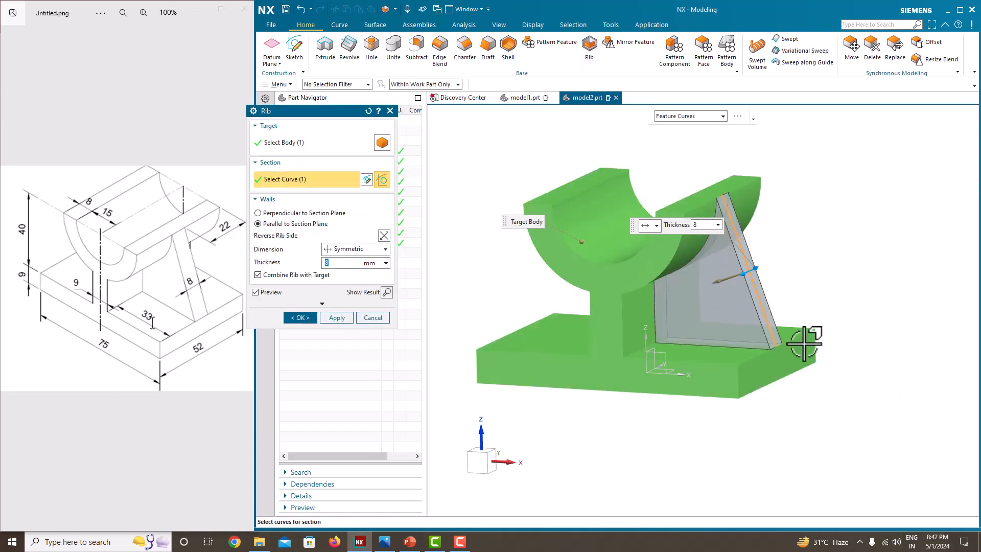
pyautogui.moveTo(858, 401); pyautogui.dragTo(715, 317, button='middle')
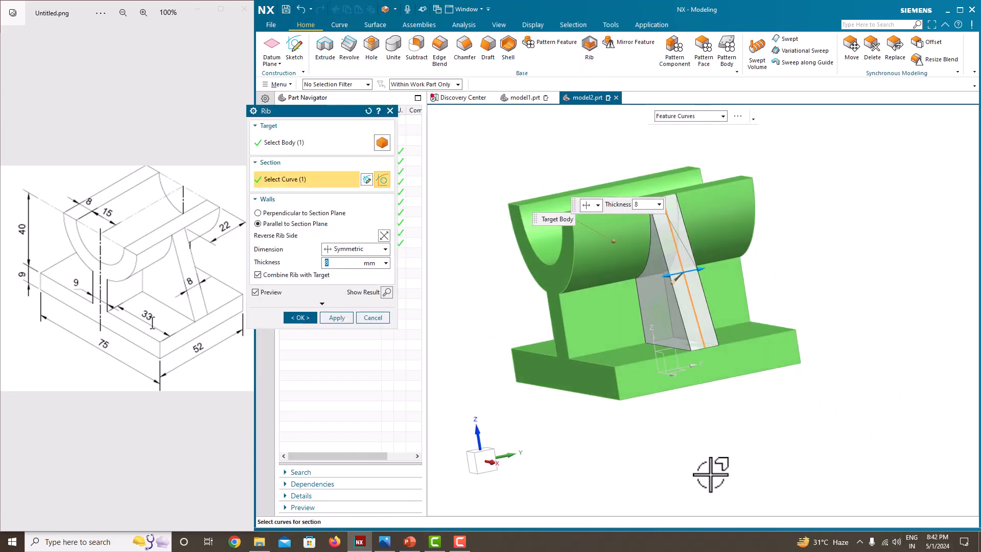
pyautogui.click(327, 248)
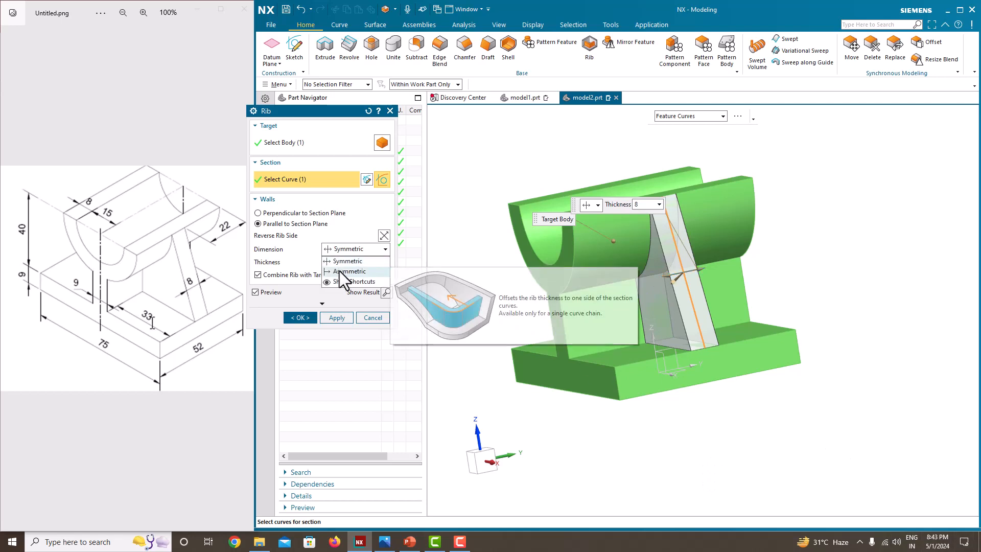
pyautogui.click(339, 270)
pyautogui.click(343, 247)
pyautogui.click(347, 262)
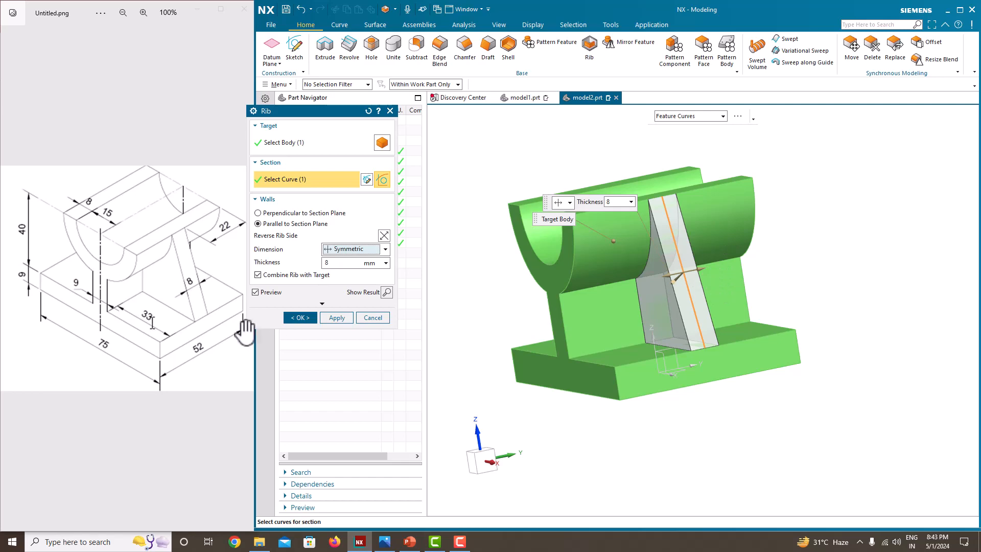
pyautogui.click(300, 318)
# Sketch a slanted line on the Front plane from the base's upper left corner to the cradle's outer left top corner, and finish the sketch.
pyautogui.moveTo(541, 330); pyautogui.dragTo(591, 302, button='middle')
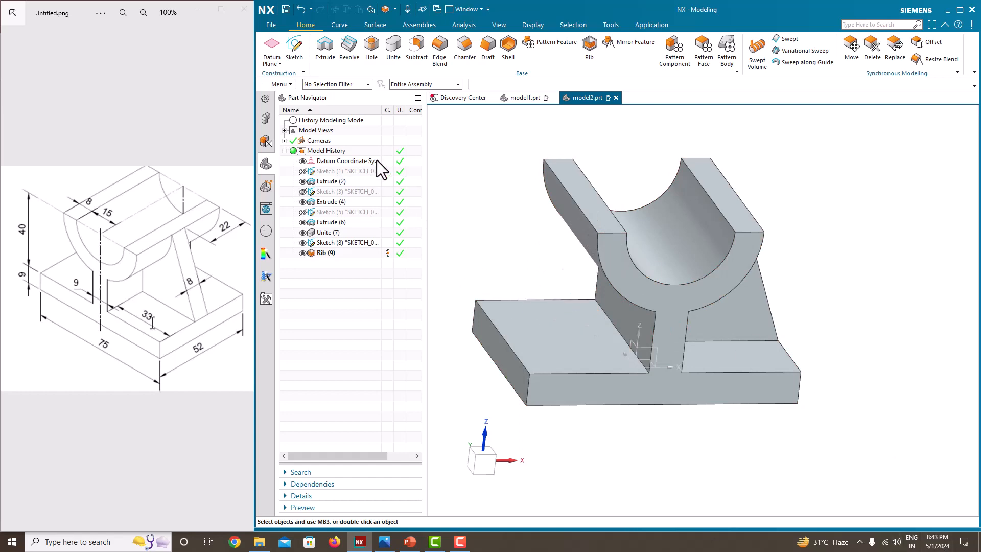
pyautogui.click(294, 47)
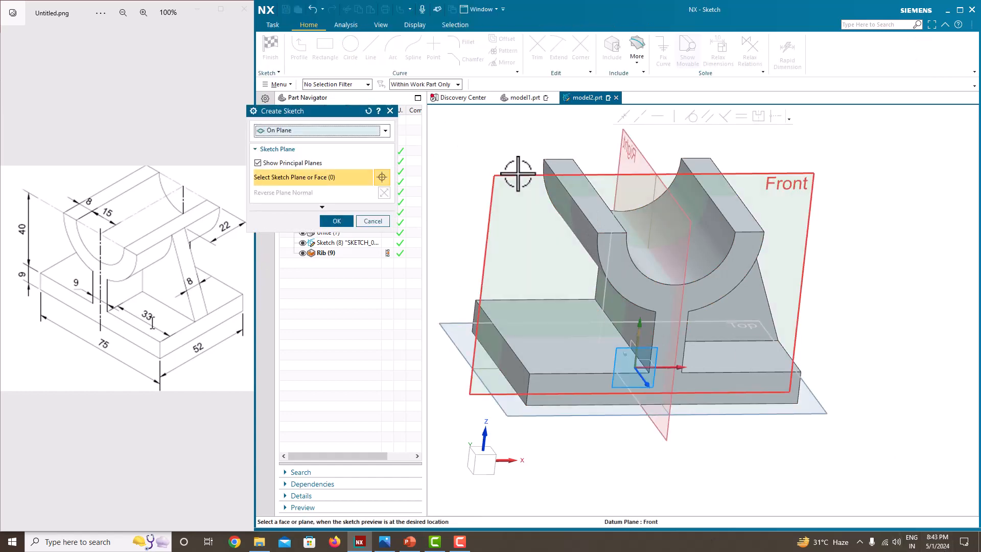
pyautogui.click(337, 220)
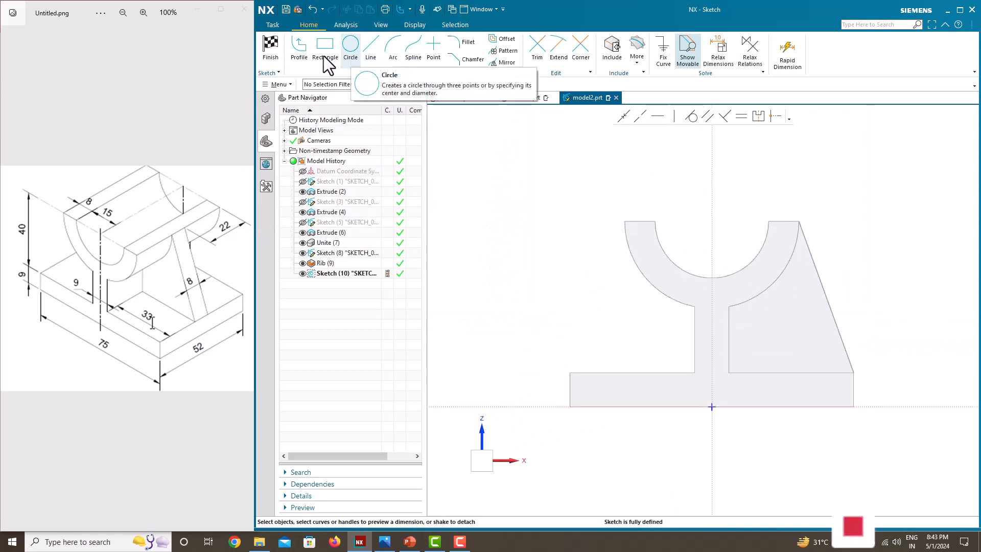
pyautogui.click(570, 406)
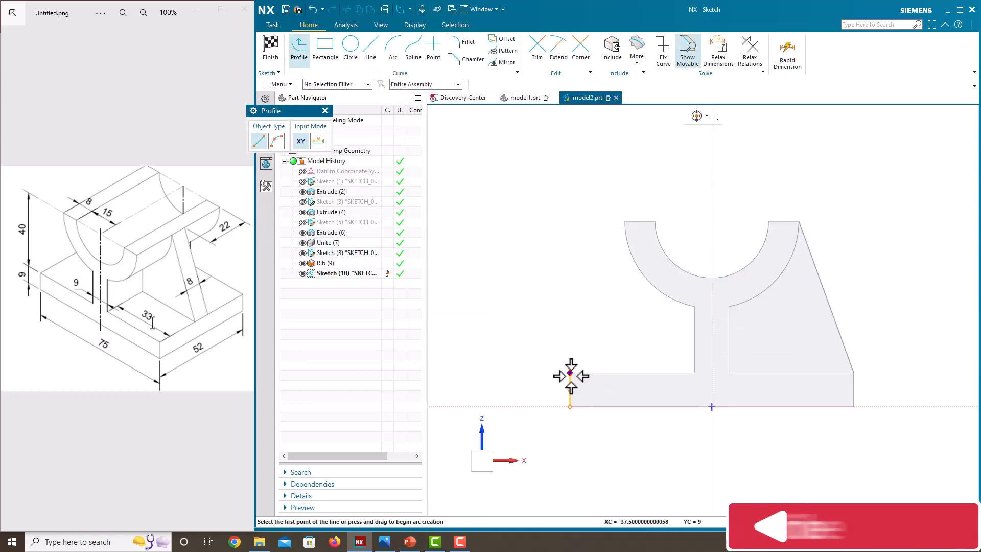
pyautogui.click(570, 373)
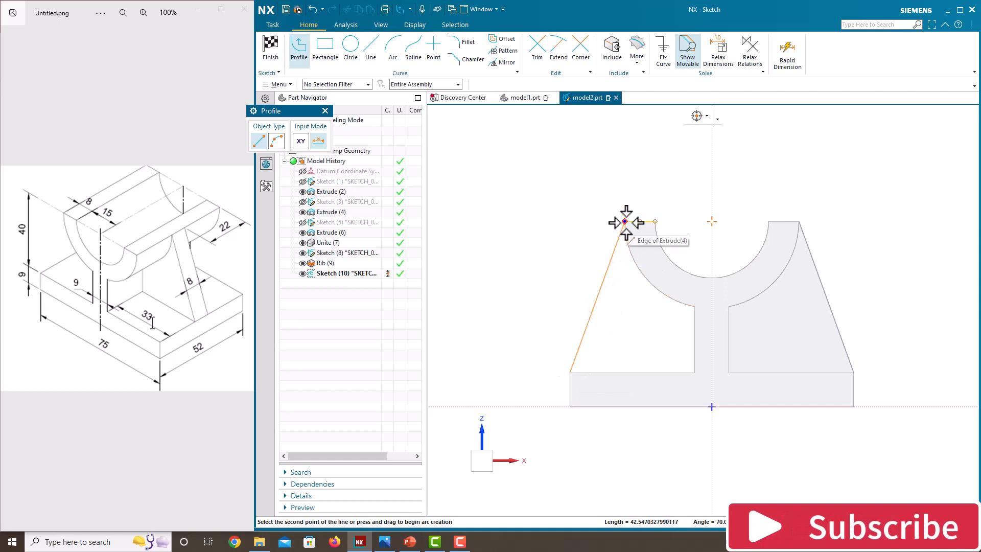
pyautogui.click(626, 222)
pyautogui.press('Escape')
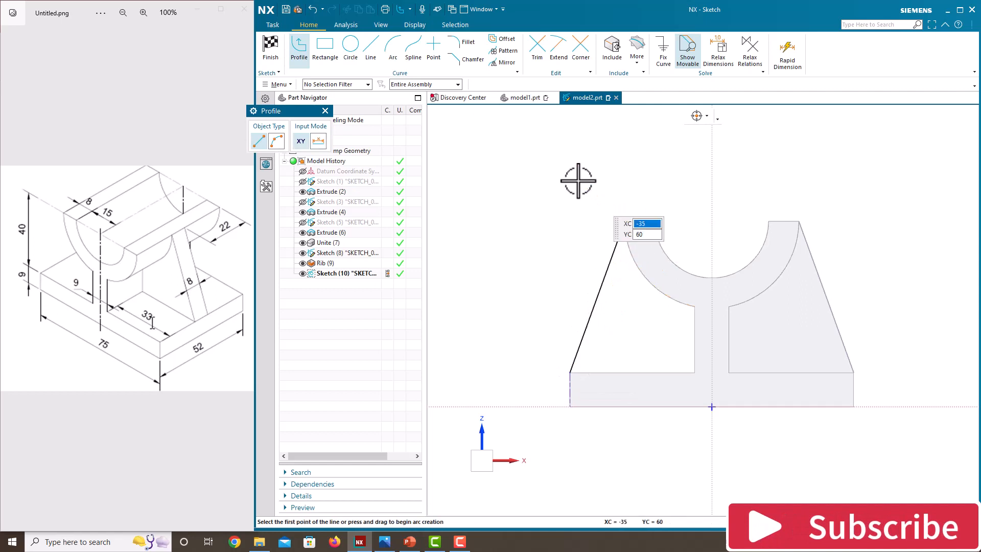
pyautogui.rightClick(578, 180)
pyautogui.click(586, 188)
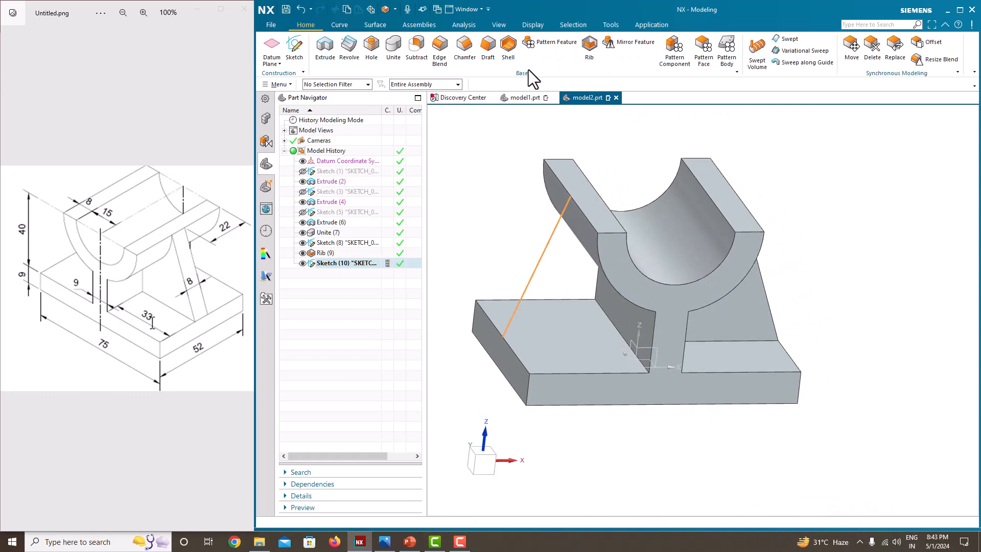
# Create the opposite rib from the new line, parallel to the section plane, with symmetric 8 mm thickness and combined with the body.
pyautogui.click(588, 46)
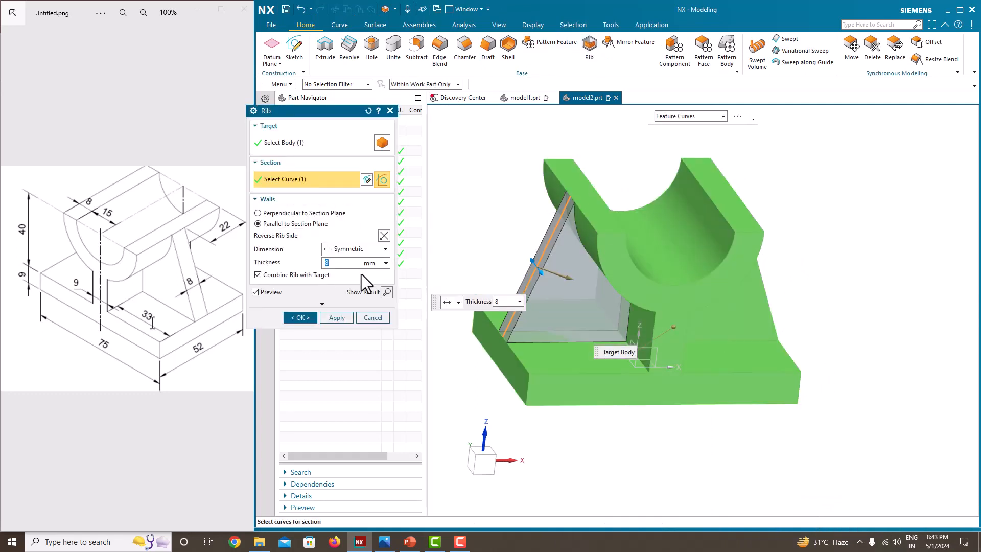
pyautogui.click(306, 317)
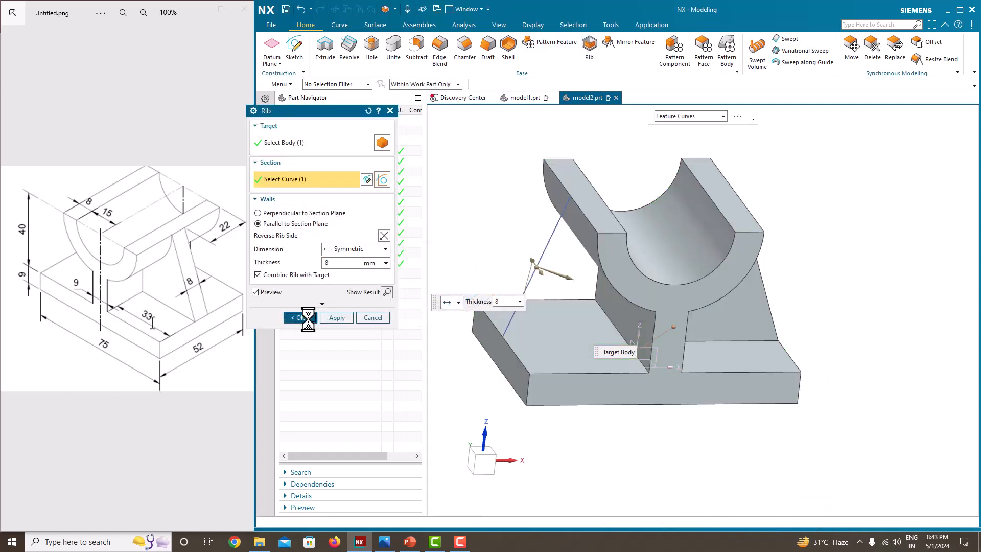
pyautogui.scroll(-3, 638, 291)
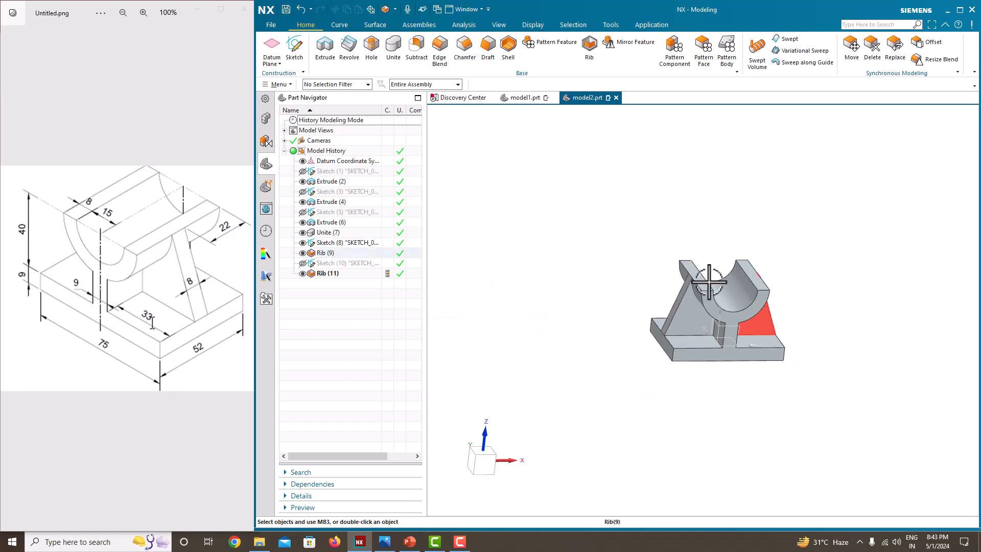
pyautogui.scroll(2, 610, 222)
# Orient the bracket to the isometric view and hide the first rib's sketch.
pyautogui.rightClick(609, 219)
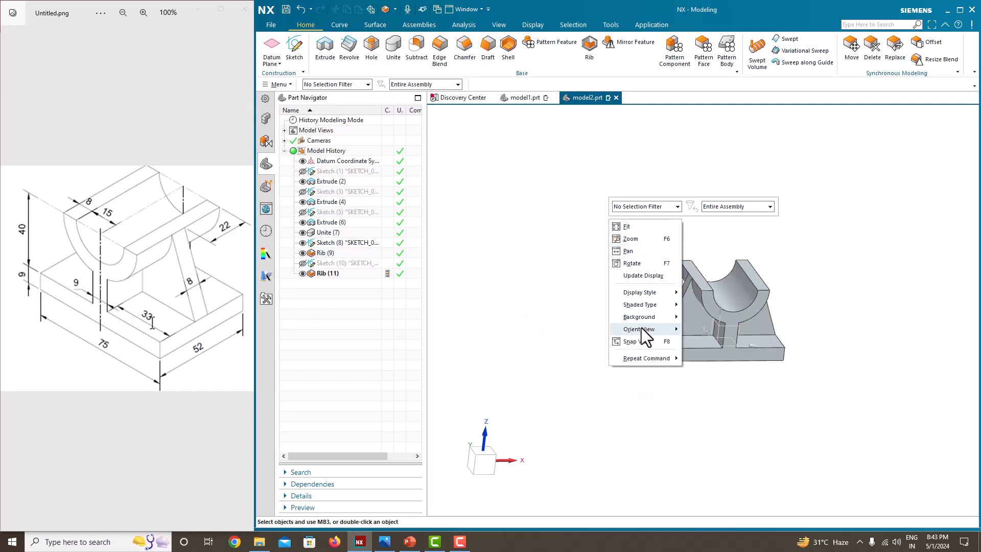
pyautogui.moveTo(642, 327)
pyautogui.click(704, 341)
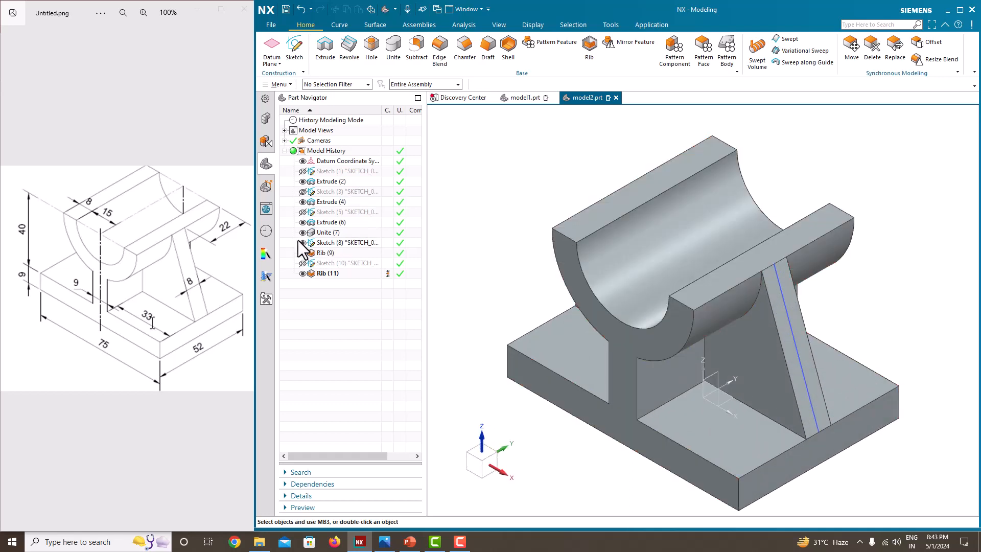
pyautogui.scroll(-3, 574, 259)
pyautogui.scroll(4, 524, 250)
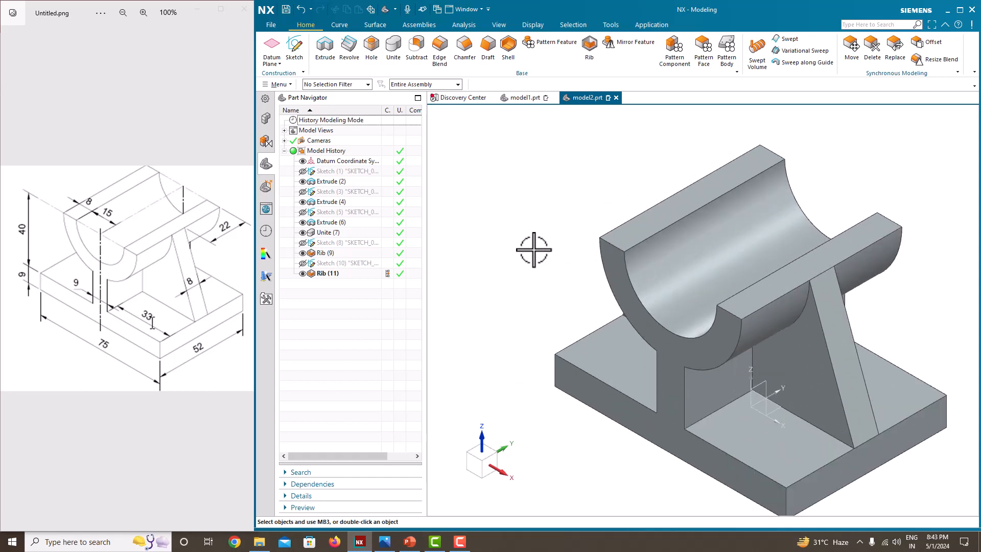
pyautogui.scroll(-1, 534, 250)
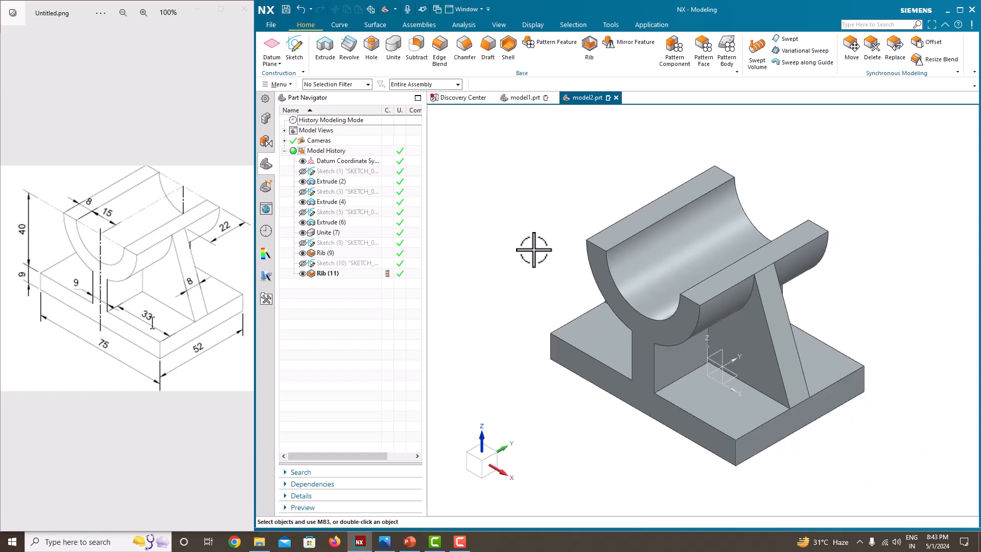